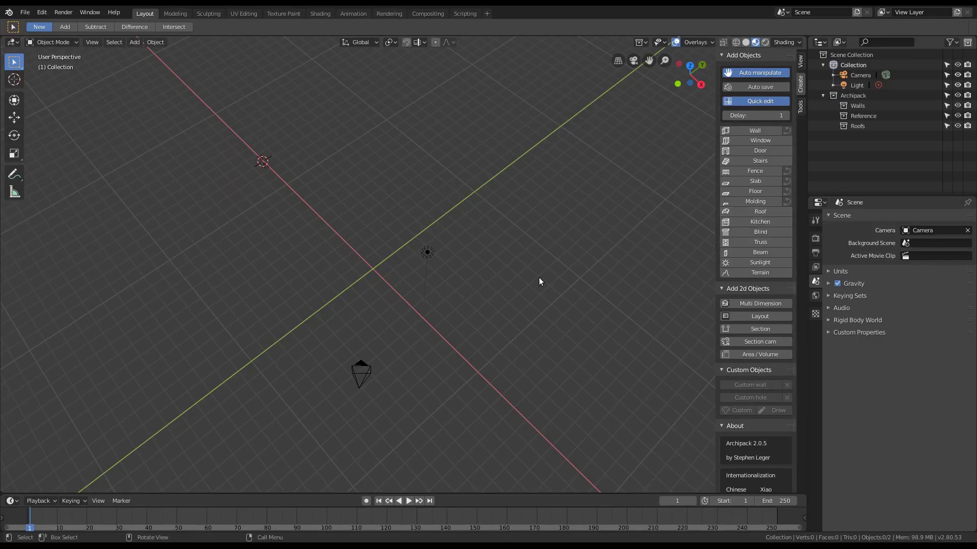
# - Add an Archipack roof using the Lauze preset
pyautogui.click(753, 212)
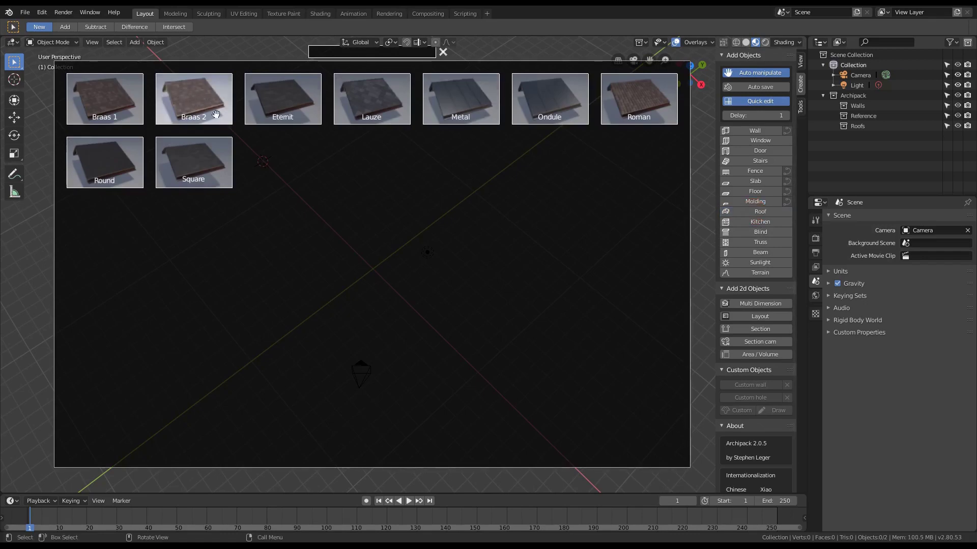
pyautogui.click(370, 105)
pyautogui.moveTo(345, 289); pyautogui.dragTo(353, 267, button='middle')
pyautogui.scroll(3, 404, 280)
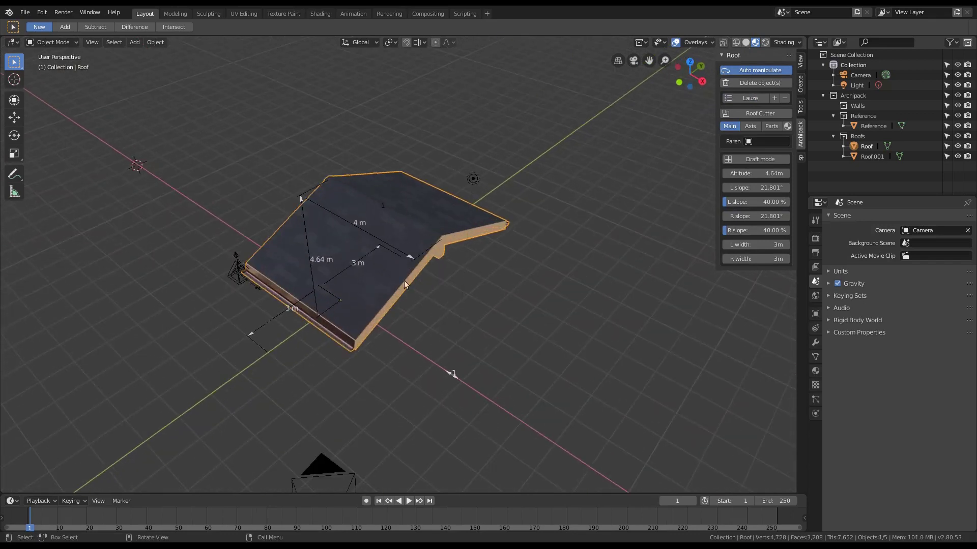
pyautogui.scroll(-2, 439, 306)
pyautogui.moveTo(438, 307)
pyautogui.mouseDown(button='middle')
pyautogui.moveTo(429, 295)
pyautogui.moveTo(430, 356)
pyautogui.moveTo(425, 292)
pyautogui.mouseUp(button='middle')
# - Lengthen the roof from 4 m to 8.5 m with its size handle
pyautogui.moveTo(412, 266); pyautogui.dragTo(554, 342)
pyautogui.moveTo(434, 249); pyautogui.dragTo(492, 276, button='middle')
pyautogui.scroll(4, 492, 275)
pyautogui.scroll(-3, 499, 289)
# - Return the roof to solid display and turn off its covering and hips
pyautogui.click(765, 160)
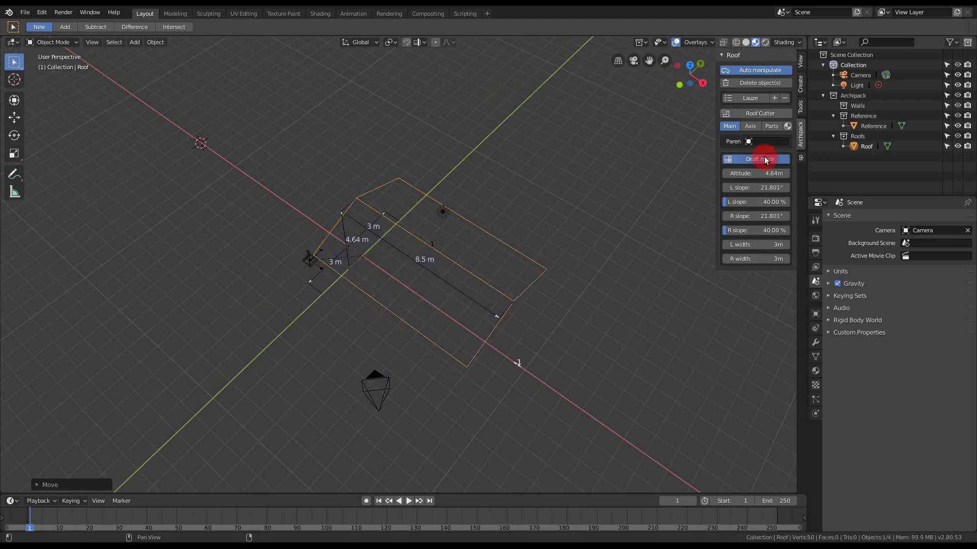
pyautogui.moveTo(471, 309)
pyautogui.mouseDown(button='middle')
pyautogui.moveTo(483, 372)
pyautogui.moveTo(465, 224)
pyautogui.moveTo(470, 318)
pyautogui.mouseUp(button='middle')
pyautogui.click(760, 159)
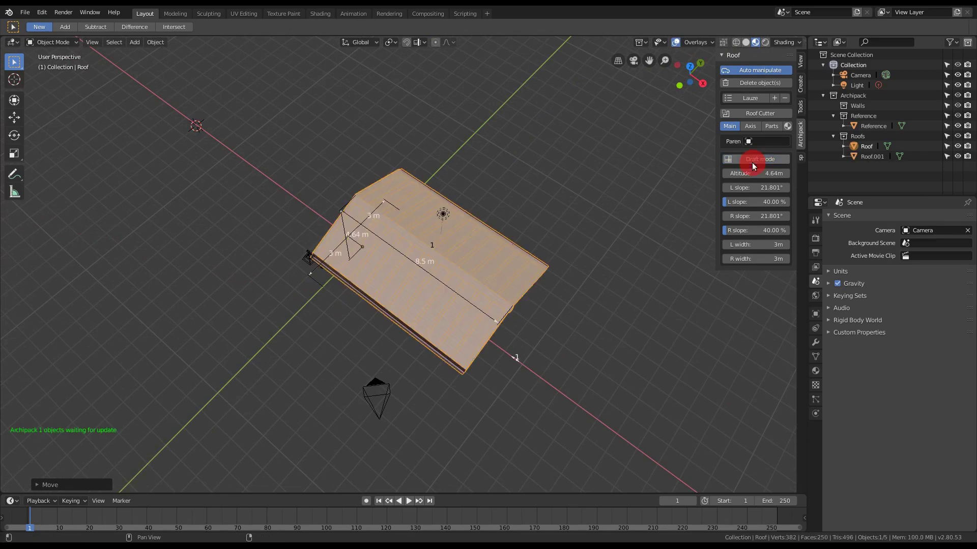
pyautogui.click(771, 126)
pyautogui.click(763, 142)
pyautogui.click(775, 159)
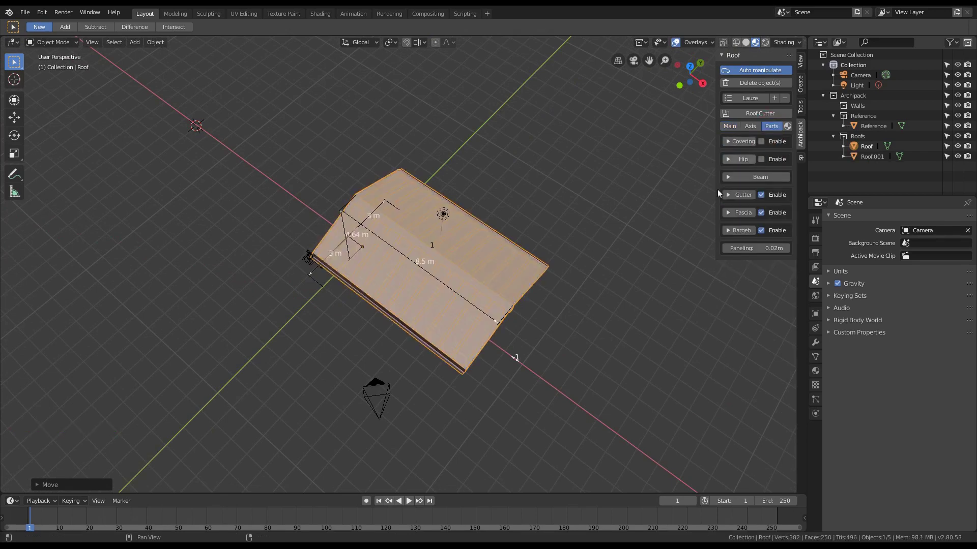
# - Set the first wing's length to 7.92 m
pyautogui.moveTo(496, 323)
pyautogui.mouseDown()
pyautogui.moveTo(515, 332)
pyautogui.moveTo(491, 318)
pyautogui.mouseUp()
pyautogui.scroll(-2, 414, 285)
pyautogui.scroll(3, 424, 294)
pyautogui.scroll(-1, 423, 294)
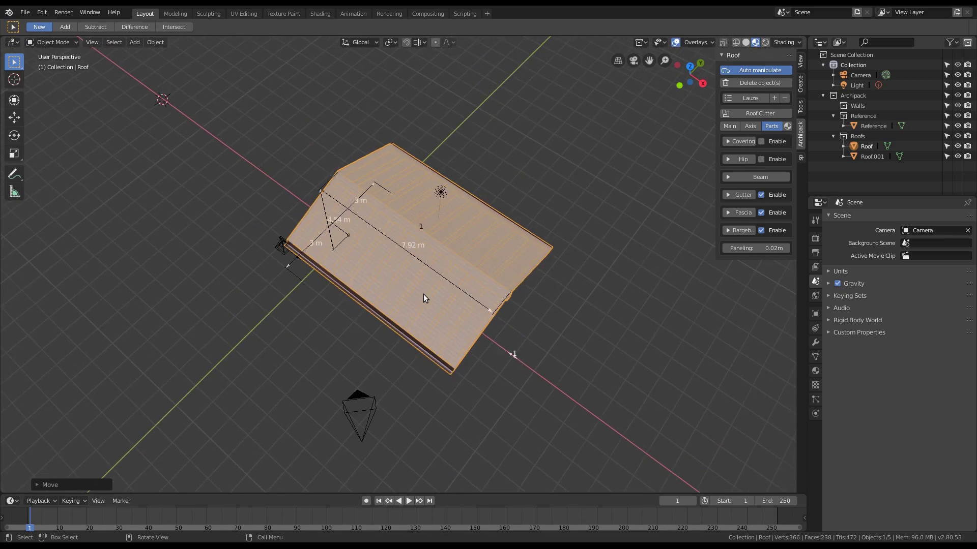
# - Add a second 4 m wing rotated to 50.54°, then append a third wing in draft view
pyautogui.click(517, 358)
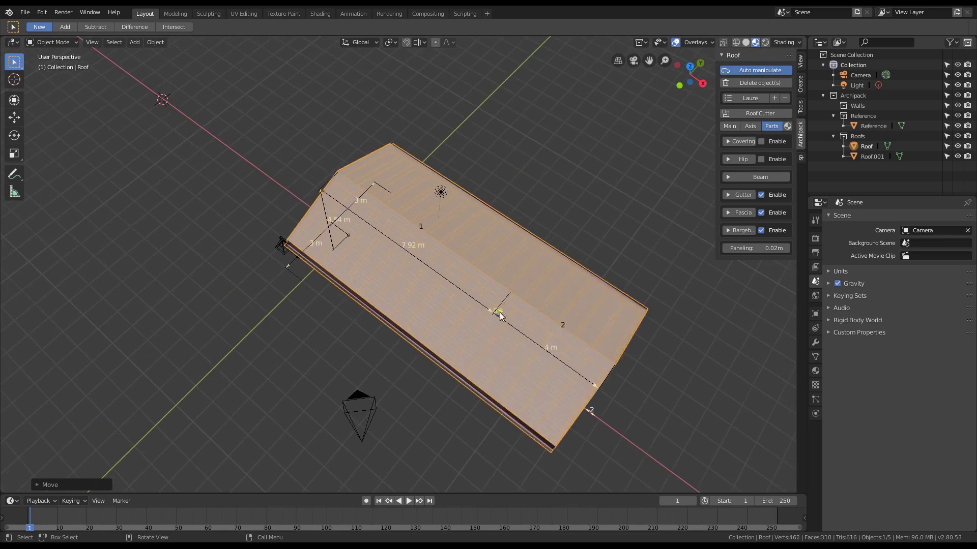
pyautogui.moveTo(501, 315); pyautogui.dragTo(524, 316)
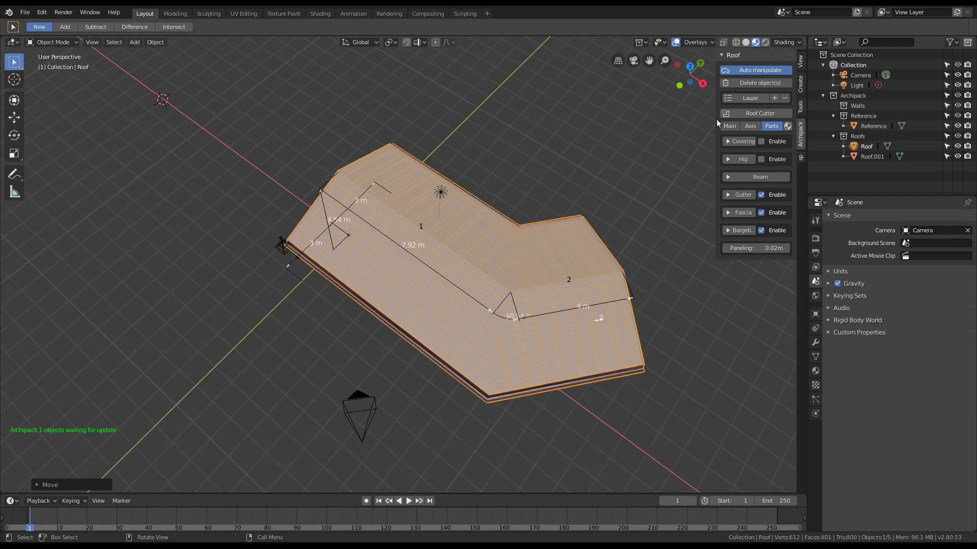
pyautogui.click(730, 126)
pyautogui.click(751, 159)
pyautogui.moveTo(590, 258); pyautogui.dragTo(555, 308, button='middle')
pyautogui.click(536, 301)
# - Rotate the third wing to 63.33°, cancelling an accidentally dragged fourth segment
pyautogui.moveTo(550, 275); pyautogui.dragTo(512, 271)
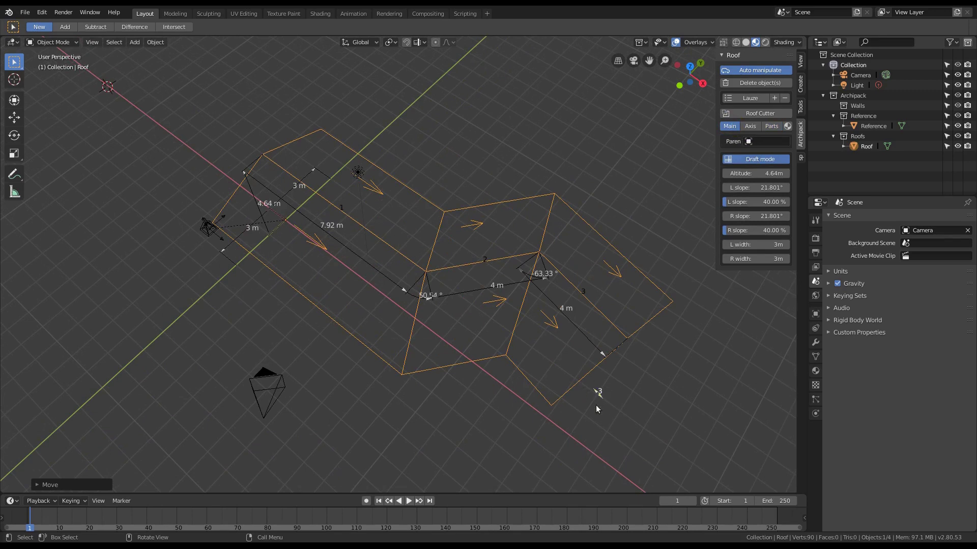
pyautogui.moveTo(602, 398); pyautogui.dragTo(675, 478)
pyautogui.rightClick(674, 475)
pyautogui.moveTo(561, 343)
pyautogui.mouseDown(button='middle')
pyautogui.moveTo(552, 308)
pyautogui.moveTo(567, 333)
pyautogui.mouseUp(button='middle')
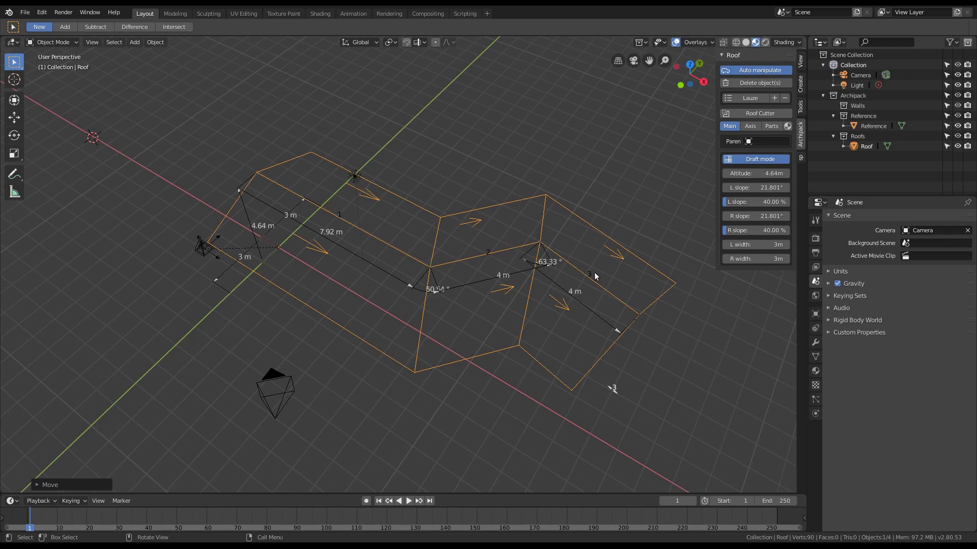
# - Link the third wing to segment 1 at -91° with a length of 5.198 m
pyautogui.click(750, 127)
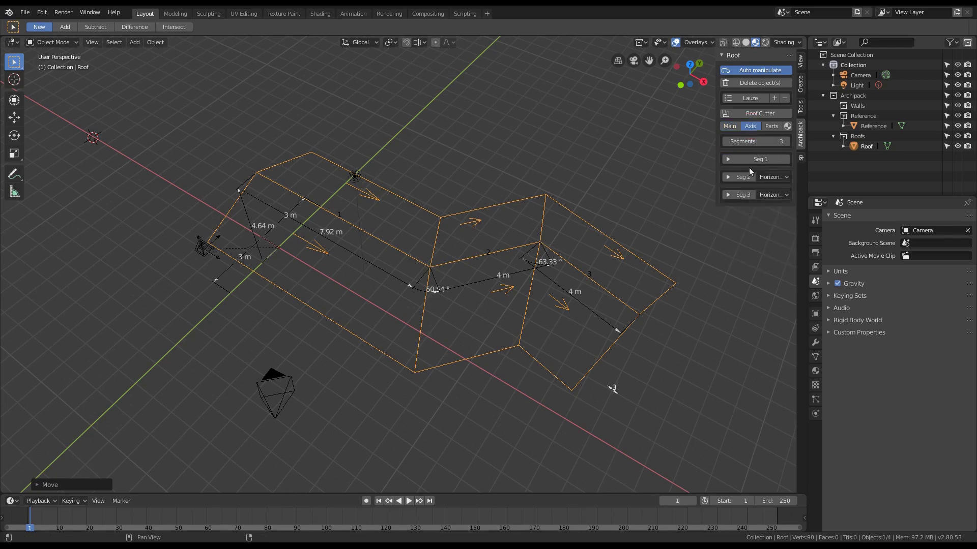
pyautogui.click(746, 195)
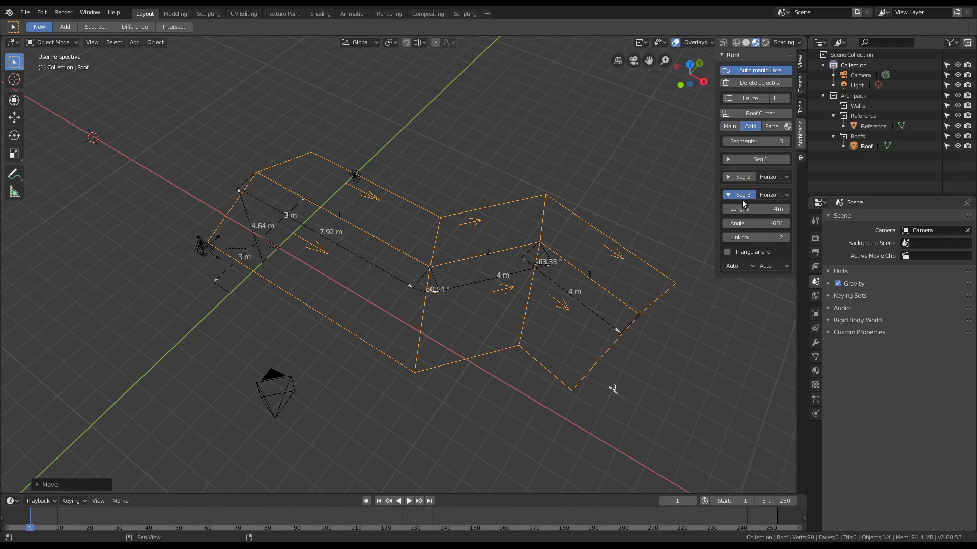
pyautogui.click(725, 237)
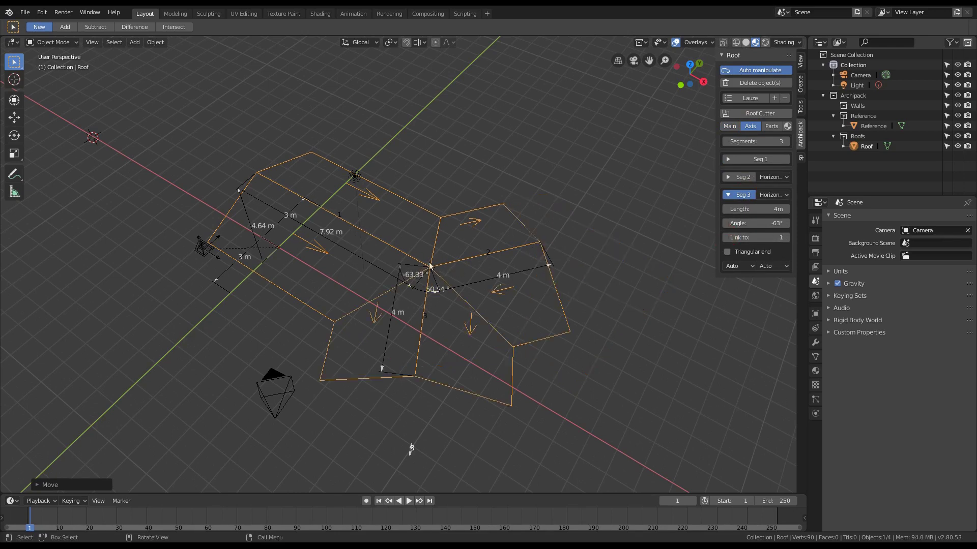
pyautogui.click(787, 238)
pyautogui.click(728, 238)
pyautogui.moveTo(768, 224); pyautogui.dragTo(287, 196)
pyautogui.moveTo(344, 336); pyautogui.dragTo(307, 364)
# - Set the second wing to 6.83 m long at a 90° angle
pyautogui.moveTo(550, 268); pyautogui.dragTo(624, 248)
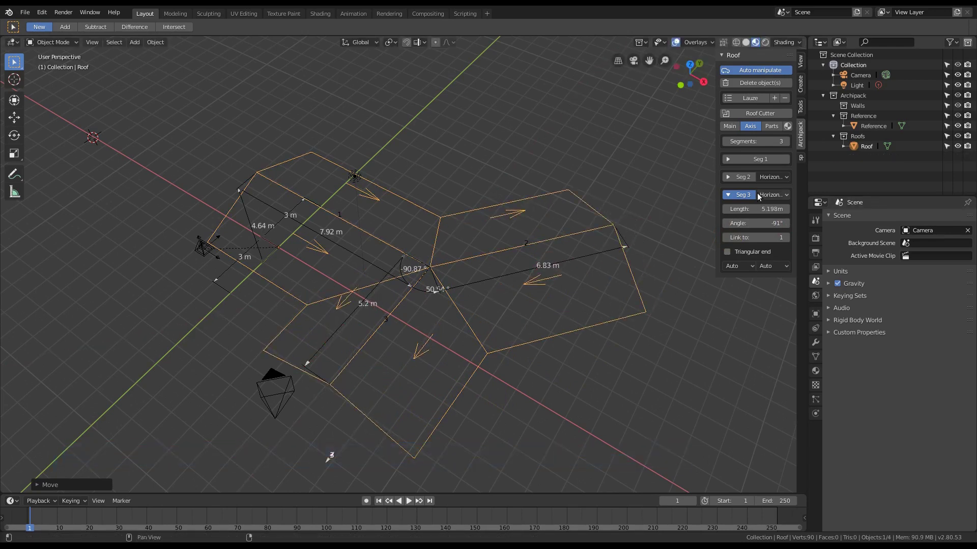
pyautogui.click(742, 177)
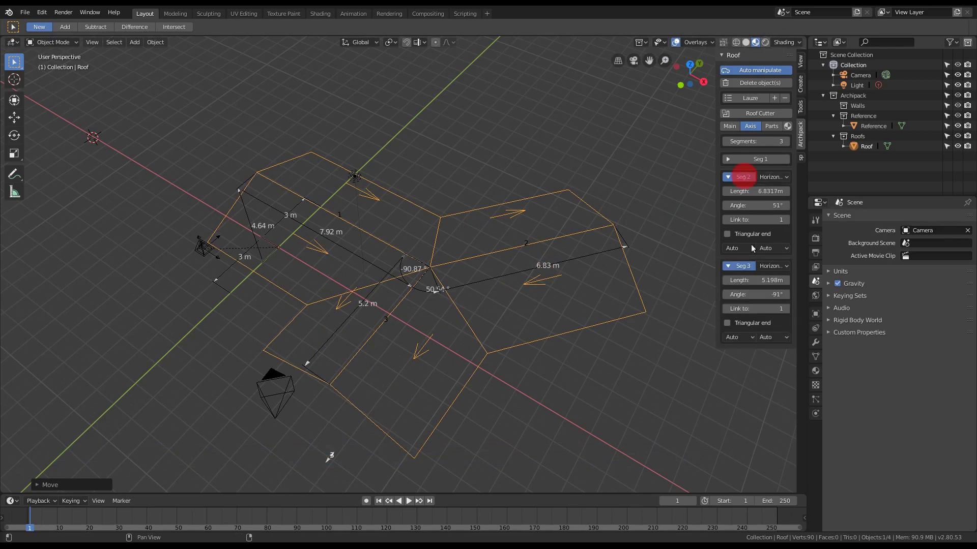
pyautogui.click(753, 205)
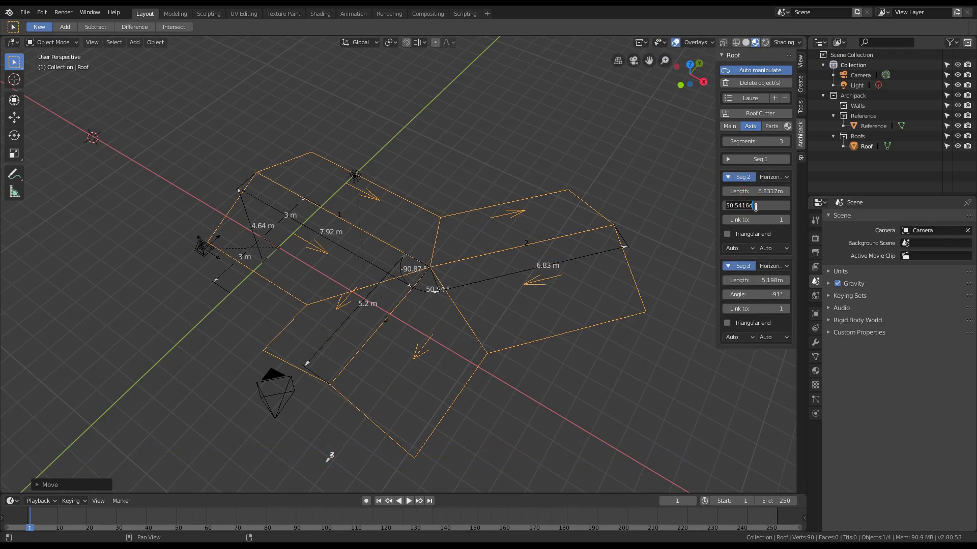
pyautogui.write('90')
pyautogui.press('Return')
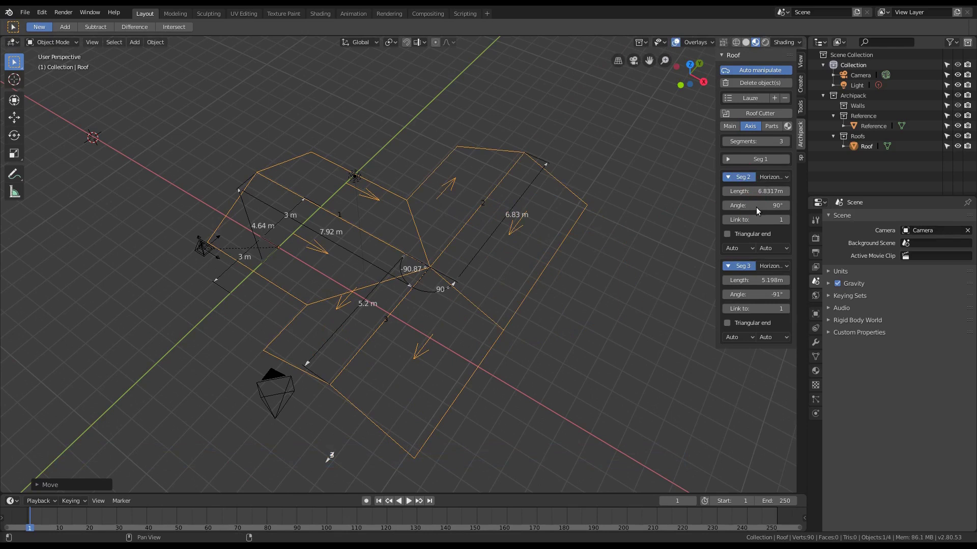
pyautogui.click(747, 176)
# - Add a fourth wing linked to segment 1 and stretch it to 8.97 m at 0°
pyautogui.click(786, 142)
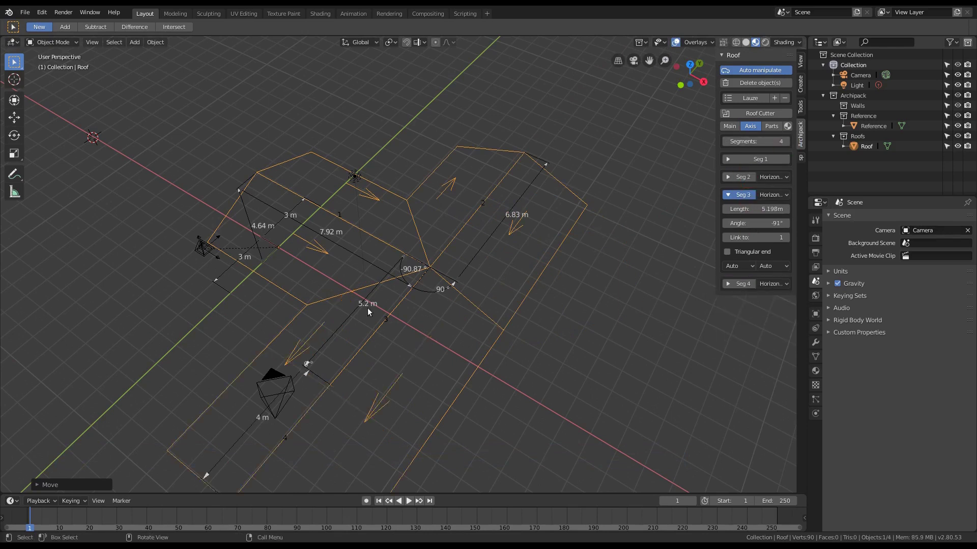
pyautogui.scroll(-3, 367, 307)
pyautogui.scroll(2, 340, 375)
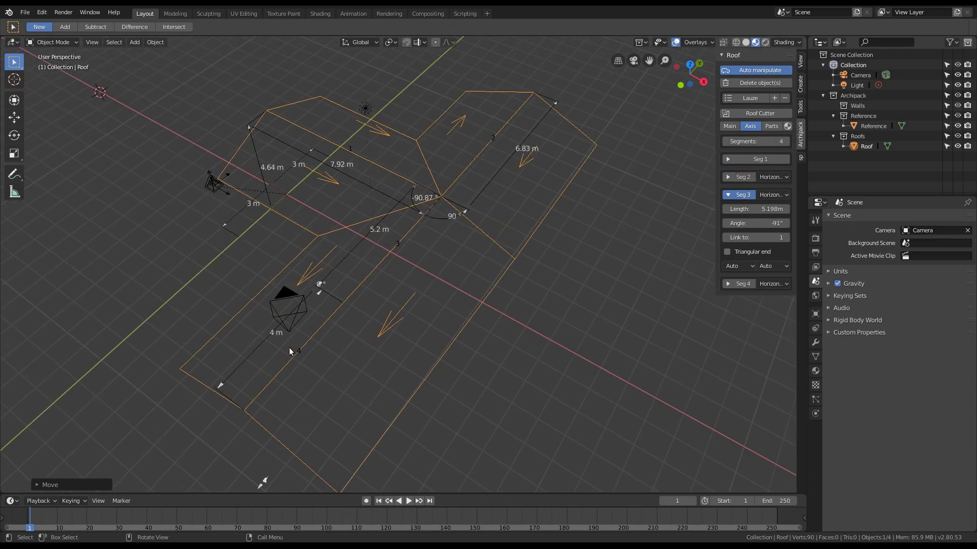
pyautogui.click(741, 283)
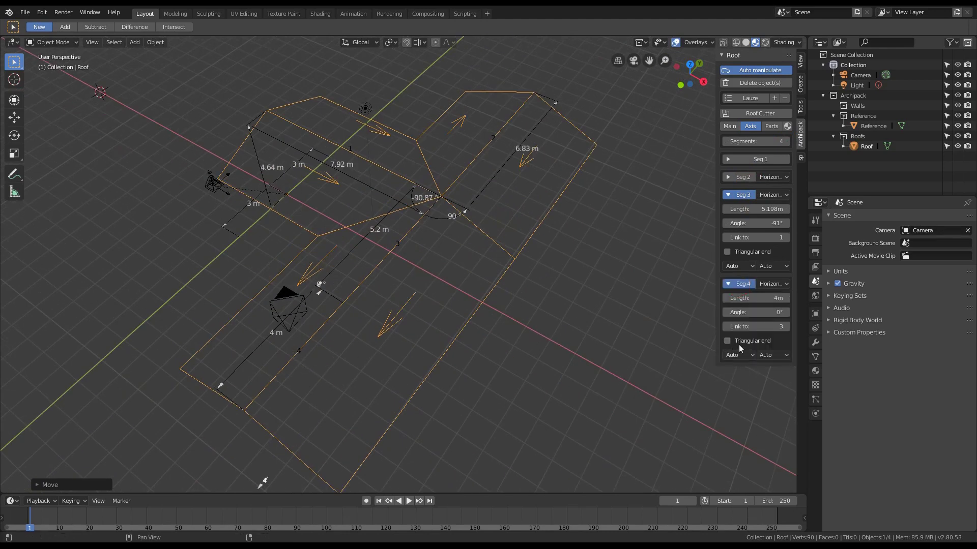
pyautogui.click(726, 326)
pyautogui.click(727, 326)
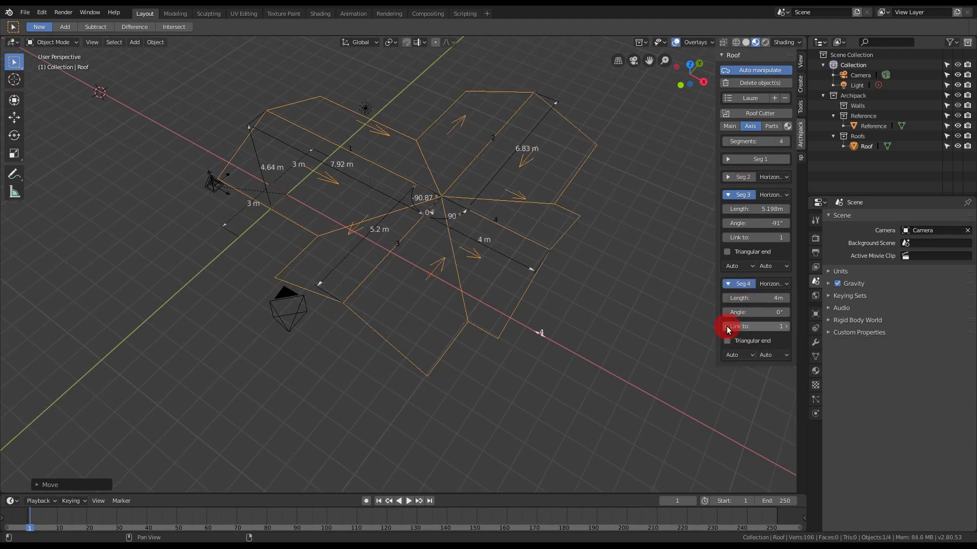
pyautogui.moveTo(529, 269); pyautogui.dragTo(484, 301)
pyautogui.moveTo(483, 301); pyautogui.dragTo(373, 246, button='middle')
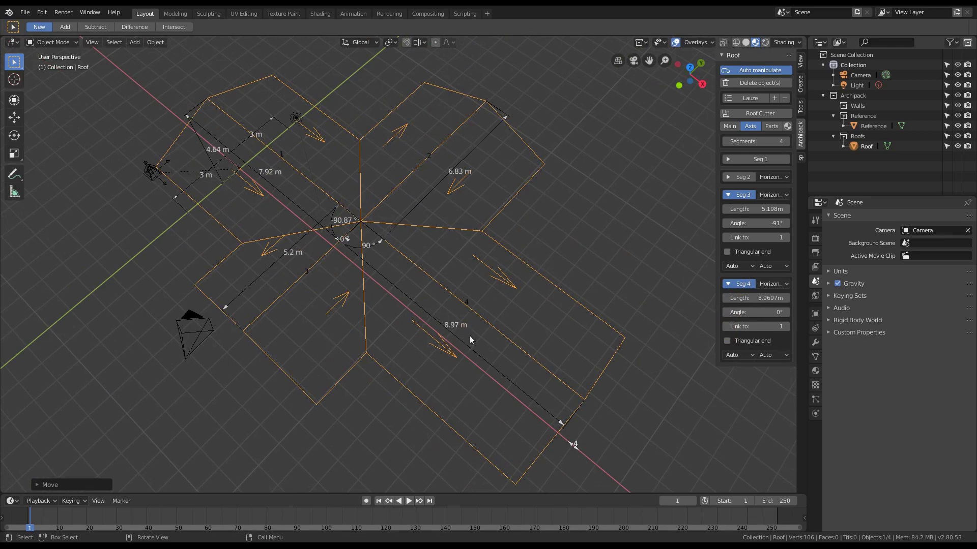
pyautogui.moveTo(463, 332); pyautogui.dragTo(504, 352, button='middle')
pyautogui.scroll(2, 496, 352)
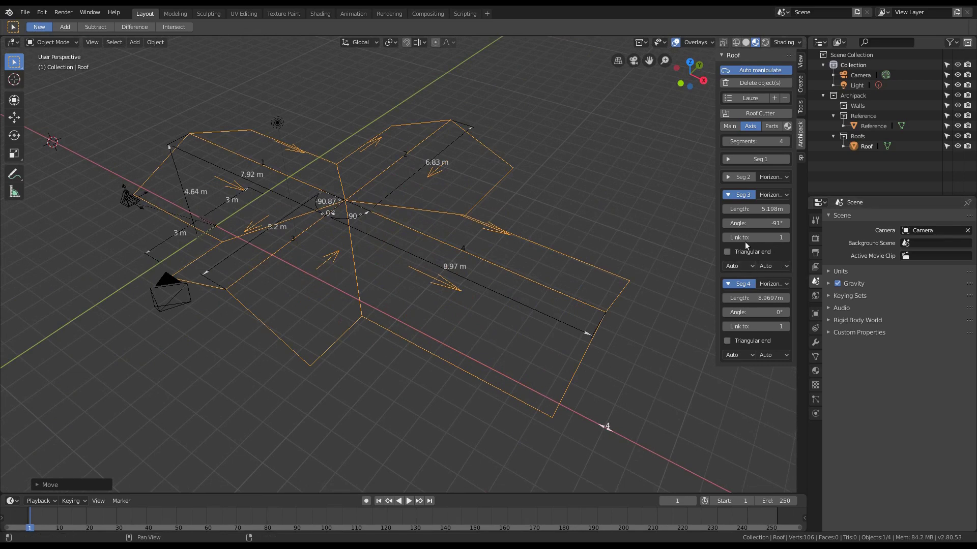
# - Make the third wing's right side width-driven and set it to 3.21 m
pyautogui.click(775, 266)
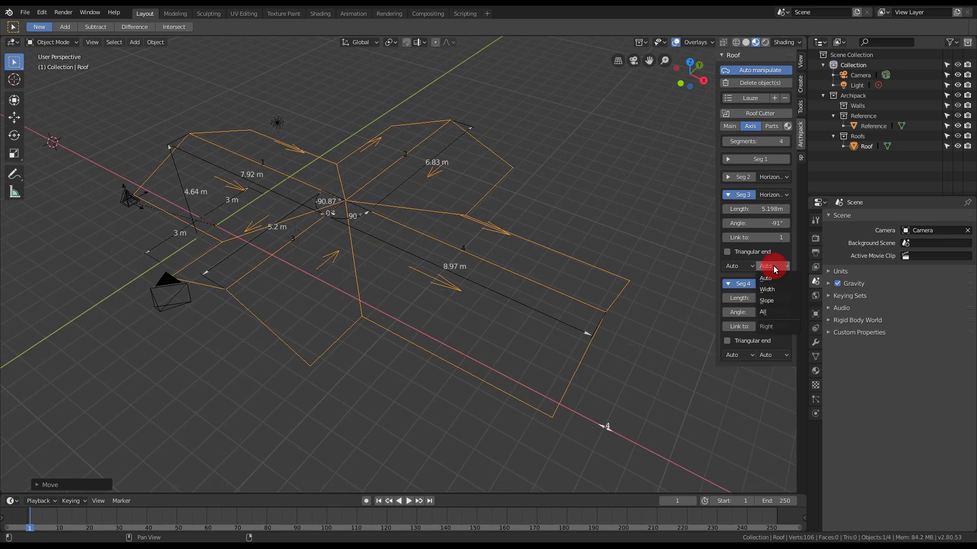
pyautogui.click(780, 289)
pyautogui.moveTo(350, 319); pyautogui.dragTo(267, 311, button='middle')
pyautogui.moveTo(239, 302)
pyautogui.mouseDown()
pyautogui.moveTo(192, 298)
pyautogui.moveTo(246, 304)
pyautogui.mouseUp()
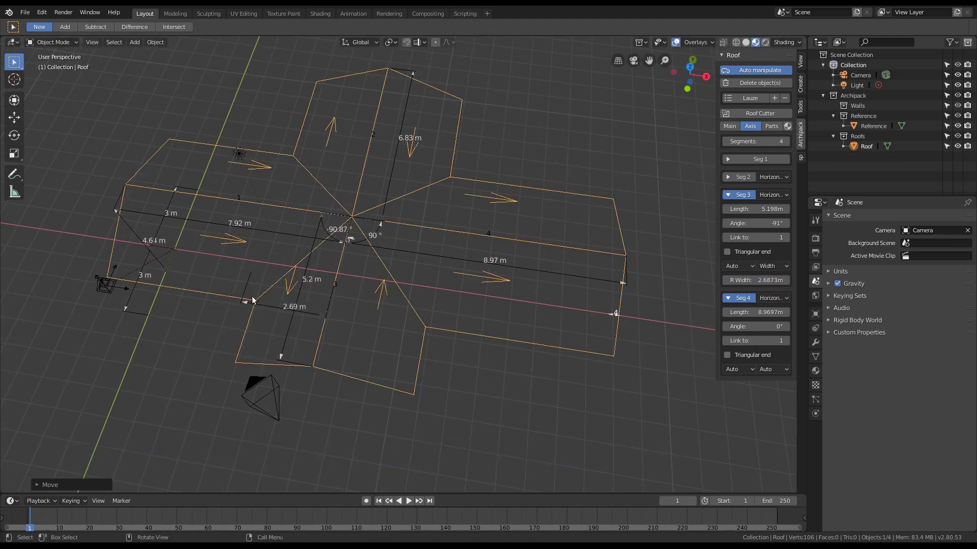
pyautogui.moveTo(274, 325); pyautogui.dragTo(323, 264, button='middle')
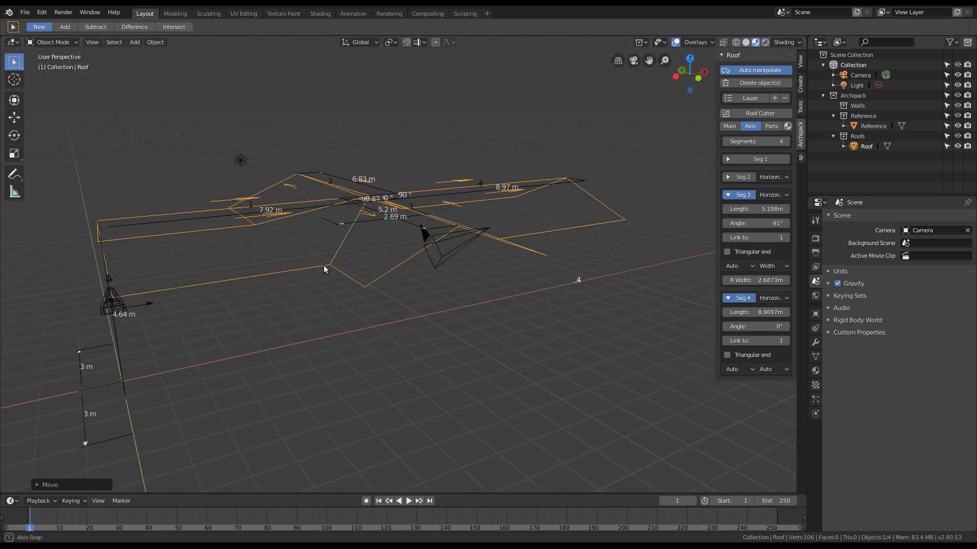
pyautogui.moveTo(343, 226); pyautogui.dragTo(374, 253)
pyautogui.moveTo(378, 253); pyautogui.dragTo(343, 335, button='middle')
pyautogui.scroll(2, 343, 335)
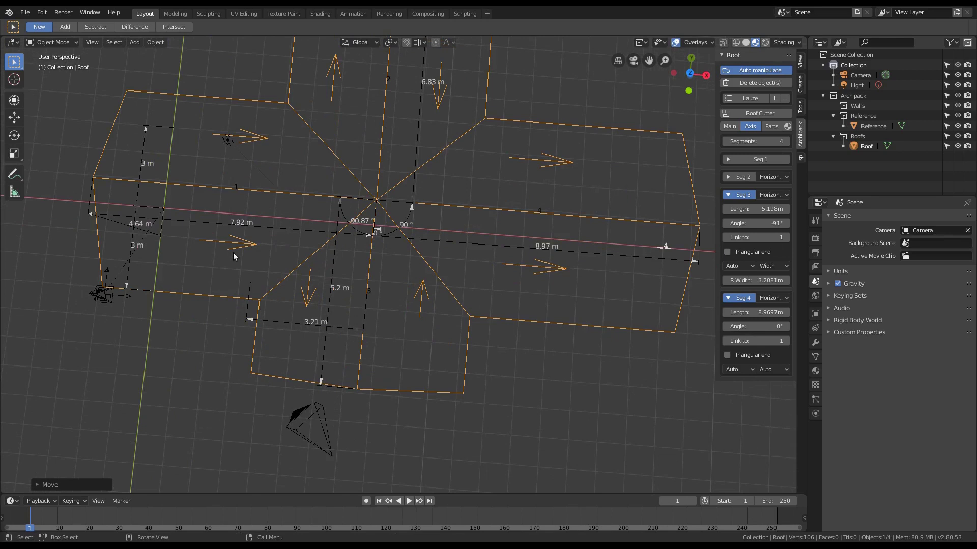
# - Narrow one side of the first wing to 2.62 m and retune the third wing's right width
pyautogui.moveTo(126, 286); pyautogui.dragTo(207, 258)
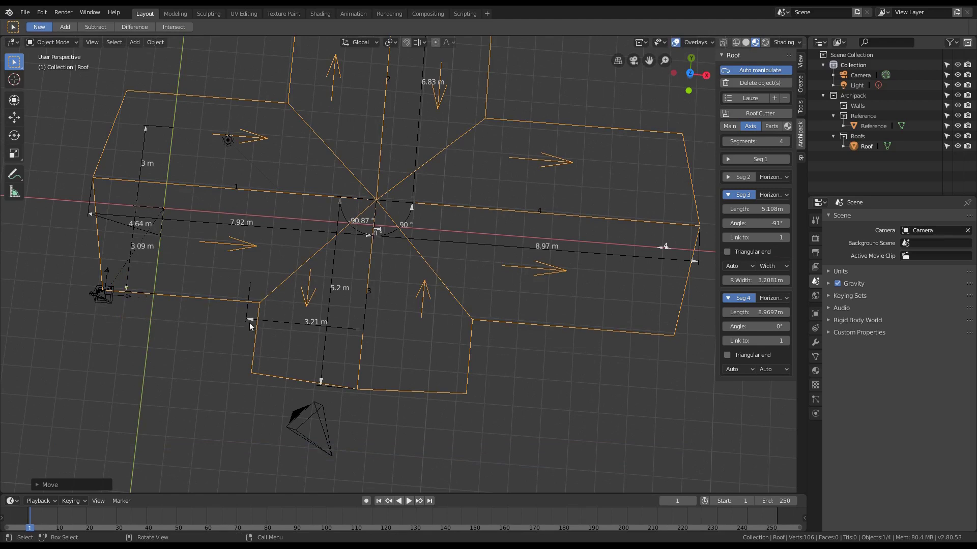
pyautogui.moveTo(251, 321); pyautogui.dragTo(230, 318)
pyautogui.moveTo(282, 317); pyautogui.dragTo(253, 317)
pyautogui.moveTo(609, 367); pyautogui.dragTo(582, 352, button='middle')
pyautogui.press('KP_Decimal')
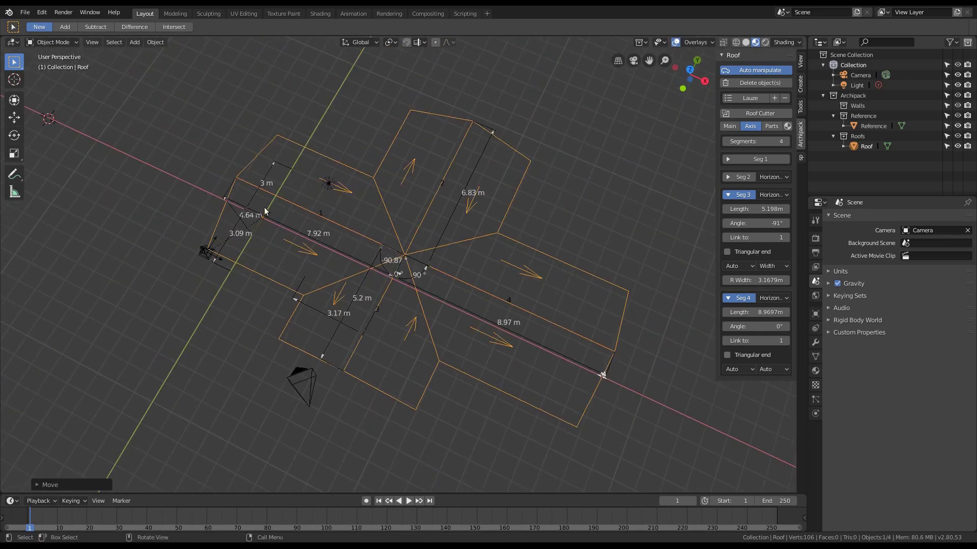
pyautogui.moveTo(274, 160); pyautogui.dragTo(286, 179)
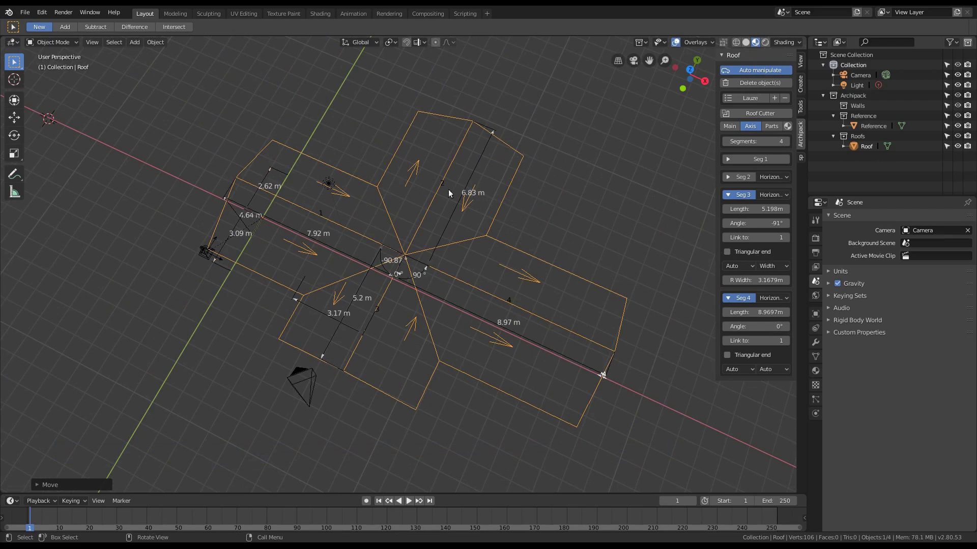
pyautogui.moveTo(502, 382); pyautogui.dragTo(493, 361, button='middle')
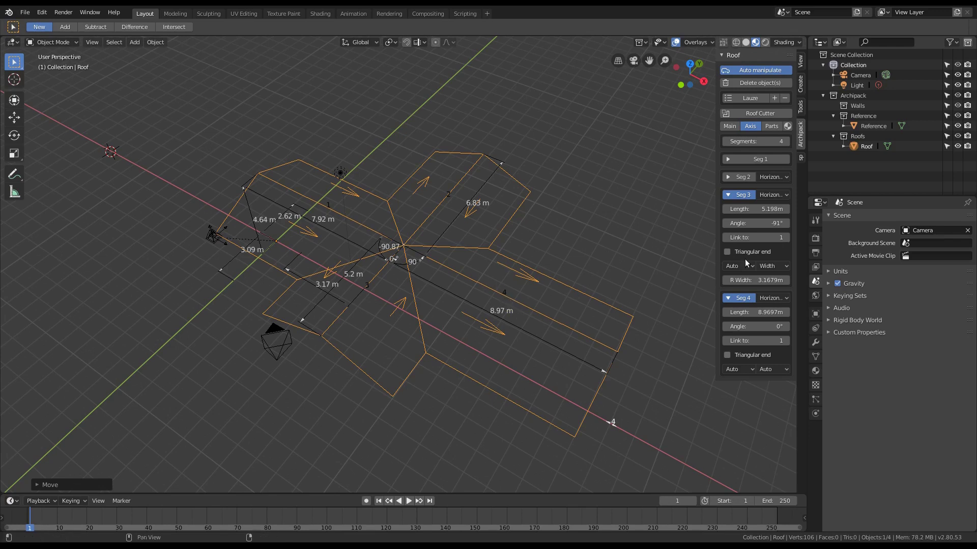
# - Try a manual side width on the fourth wing, then revert it to automatic
pyautogui.click(771, 370)
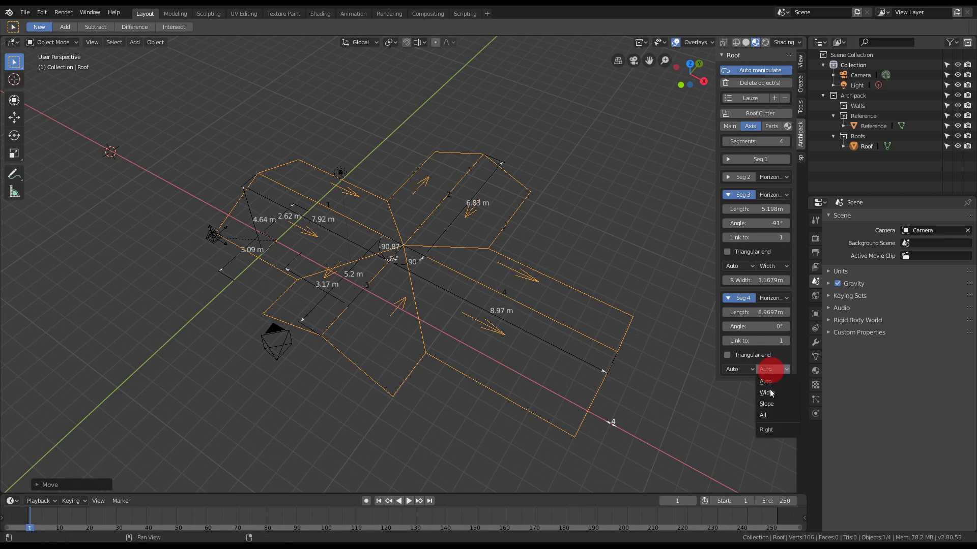
pyautogui.click(771, 392)
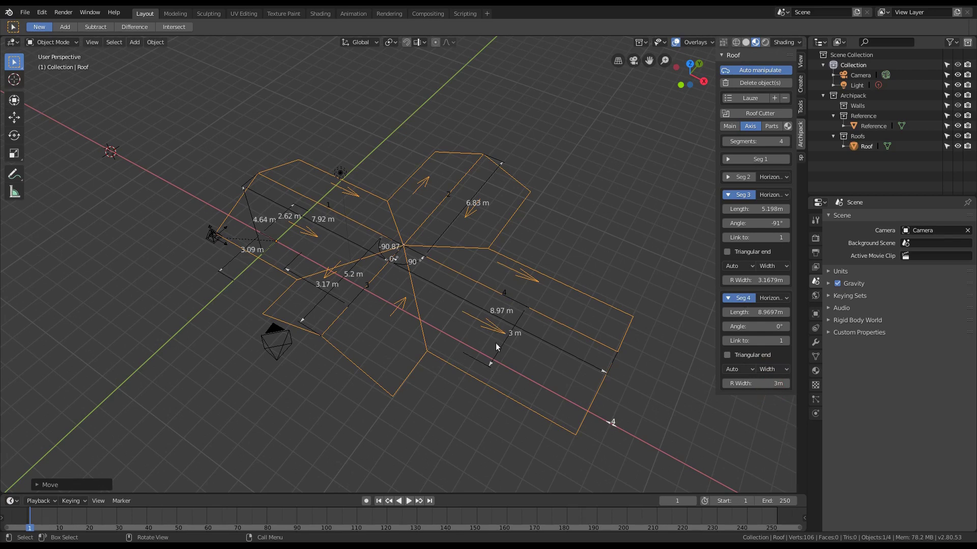
pyautogui.moveTo(490, 363); pyautogui.dragTo(491, 362)
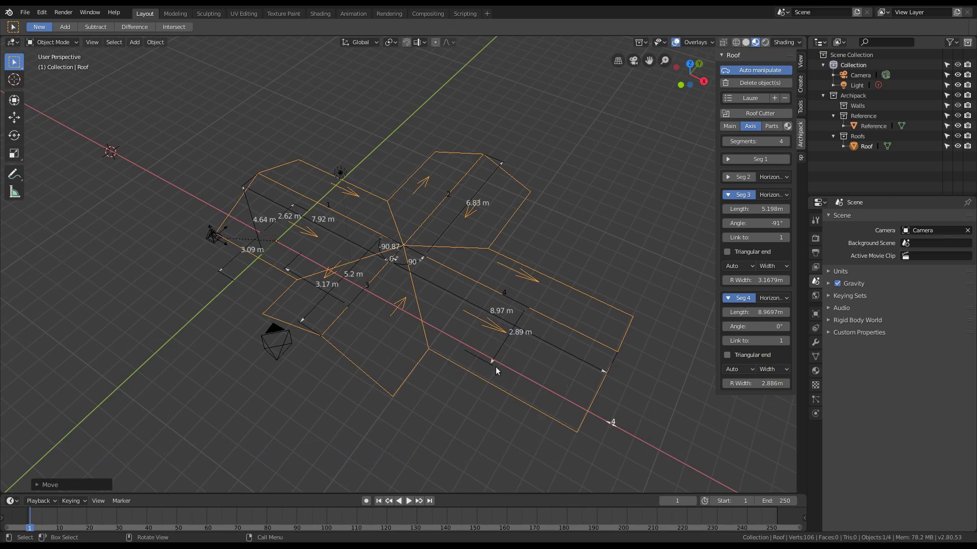
pyautogui.click(771, 370)
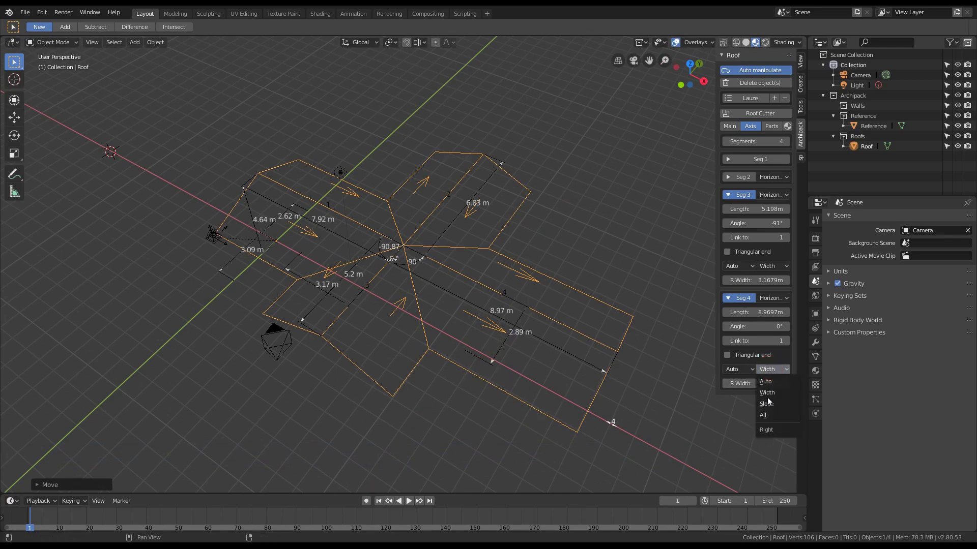
pyautogui.click(773, 383)
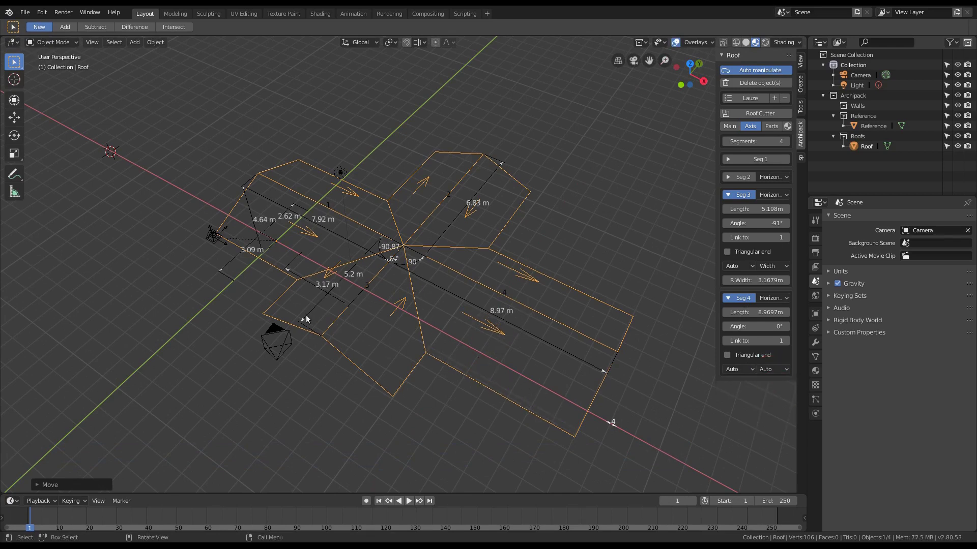
# - Set the third wing's right width to 2.95 m and its width-driven left side to 3.39 m
pyautogui.moveTo(286, 270); pyautogui.dragTo(303, 288)
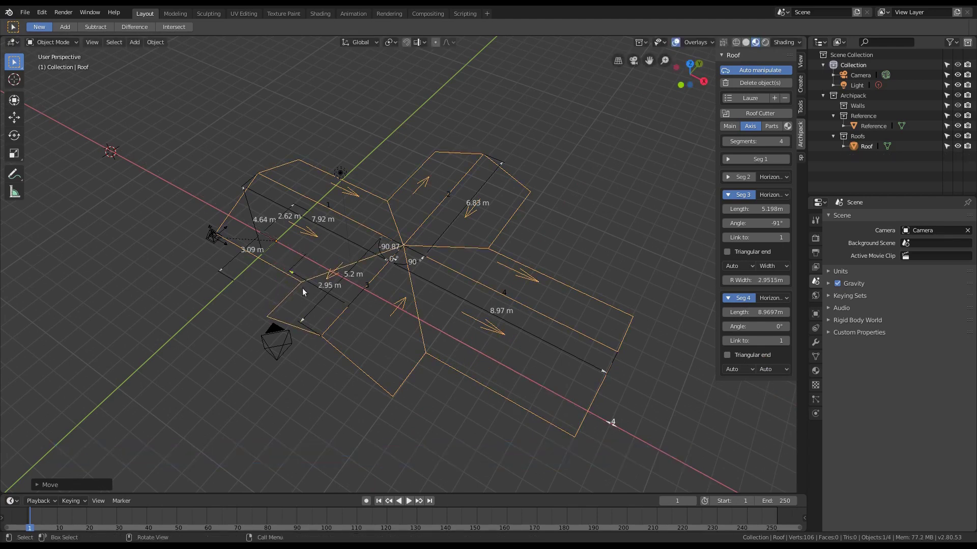
pyautogui.click(738, 265)
pyautogui.click(740, 287)
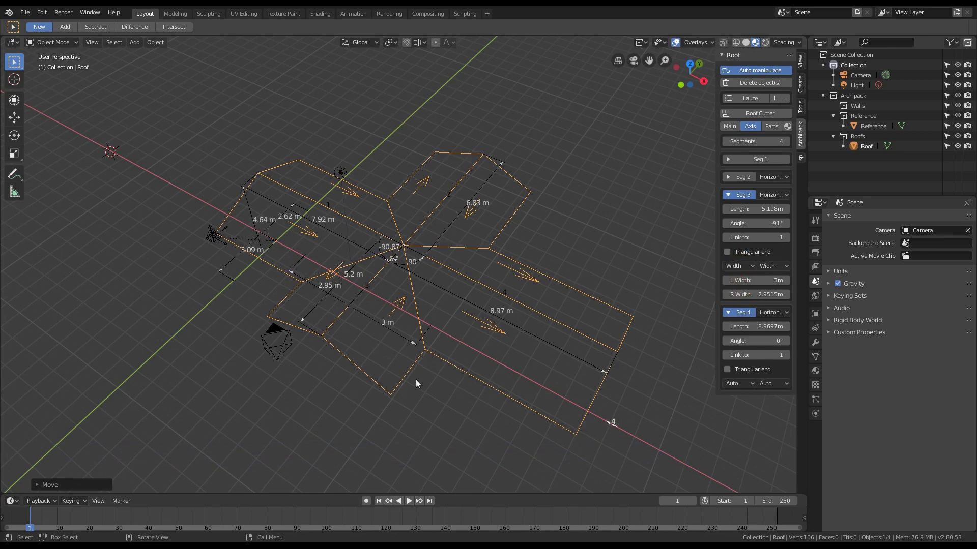
pyautogui.moveTo(414, 343); pyautogui.dragTo(496, 398)
pyautogui.moveTo(449, 309); pyautogui.dragTo(471, 342, button='middle')
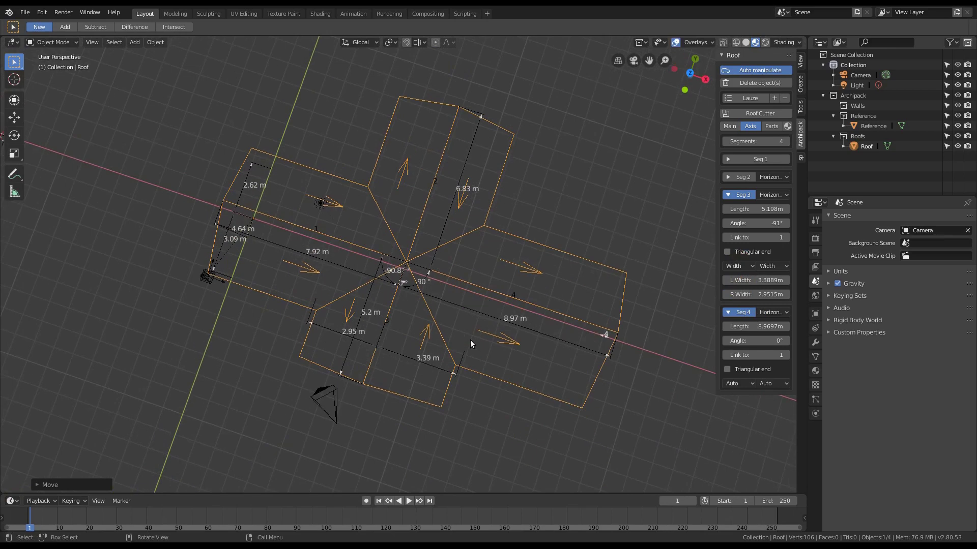
pyautogui.press('KP_7')
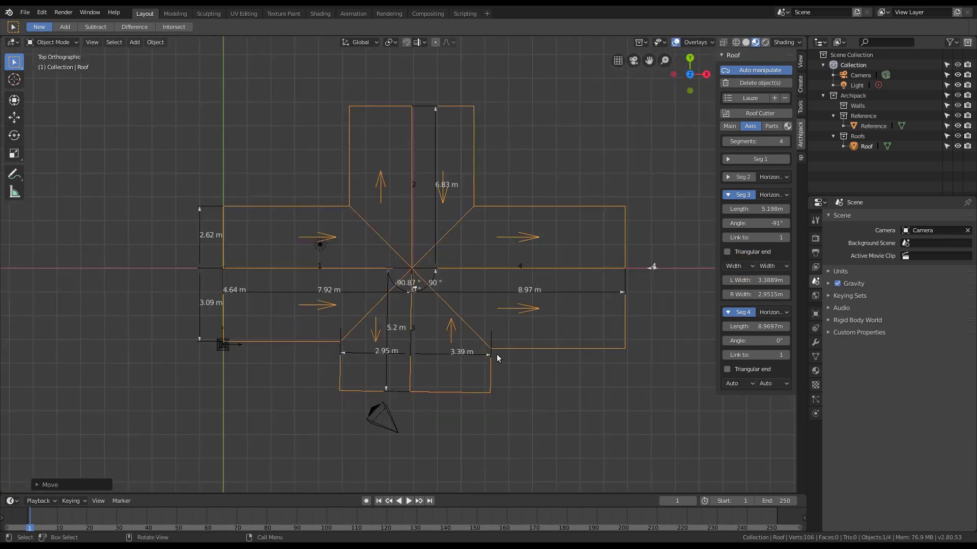
# - Narrow the third wing's left side to 2.9 m and the first wing's lower side to 2.25 m
pyautogui.moveTo(489, 354)
pyautogui.mouseDown()
pyautogui.moveTo(471, 357)
pyautogui.moveTo(478, 350)
pyautogui.mouseUp()
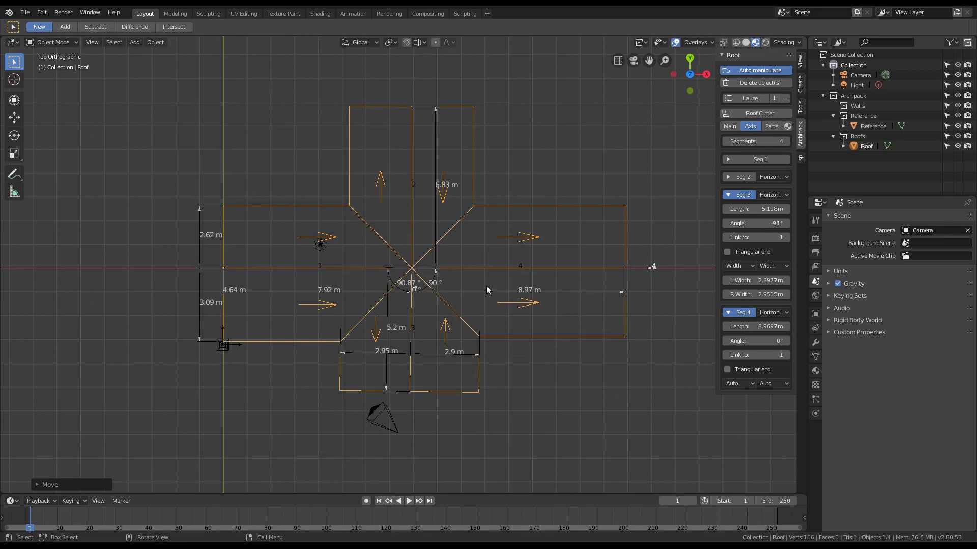
pyautogui.moveTo(511, 357); pyautogui.dragTo(354, 344, button='middle')
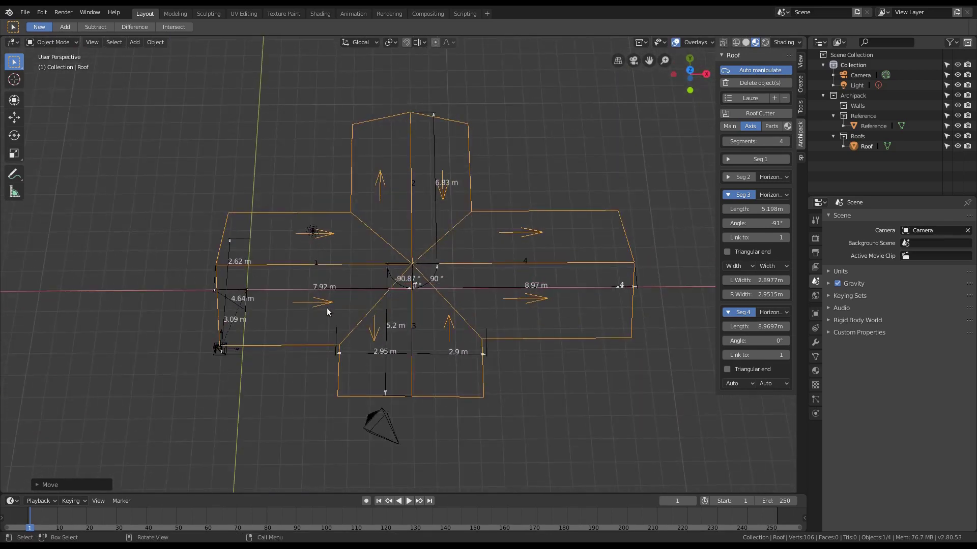
pyautogui.moveTo(223, 350); pyautogui.dragTo(224, 334)
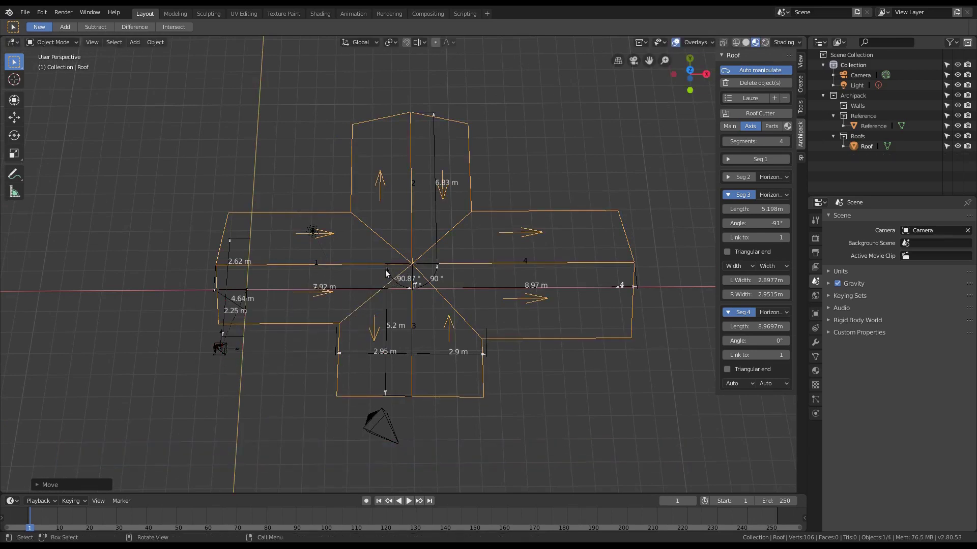
pyautogui.moveTo(327, 348); pyautogui.dragTo(371, 377, button='middle')
# - Switch both of the third wing's side width modes back to Auto
pyautogui.click(773, 384)
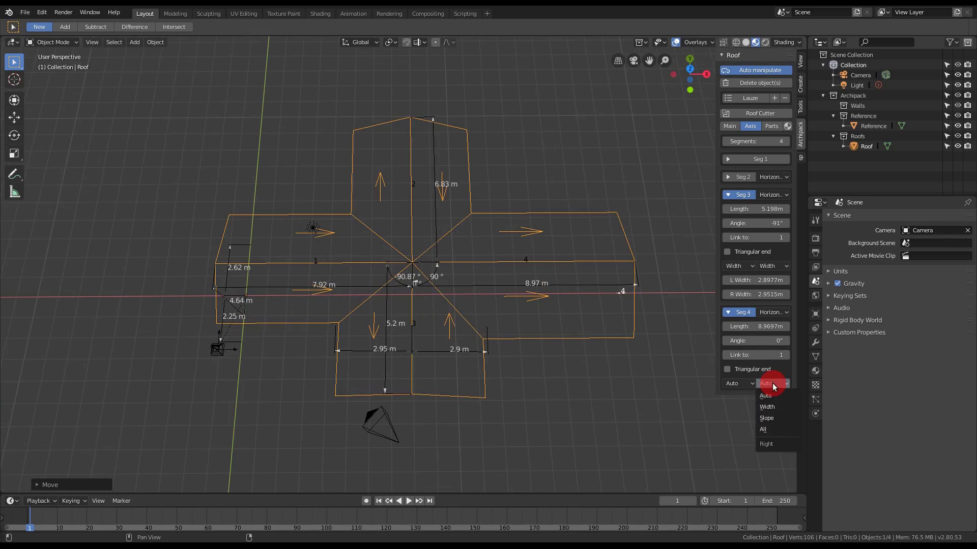
pyautogui.click(768, 266)
pyautogui.click(773, 278)
pyautogui.click(738, 266)
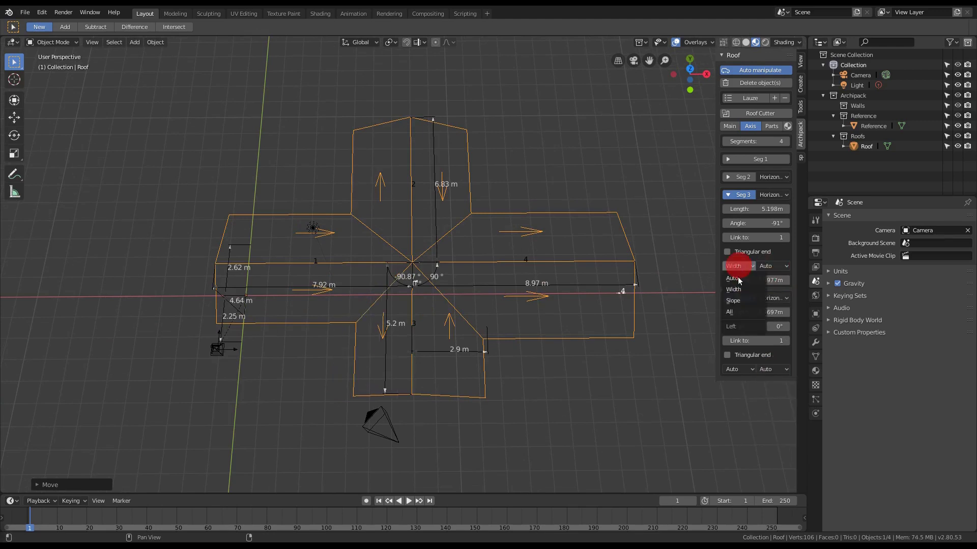
pyautogui.click(740, 279)
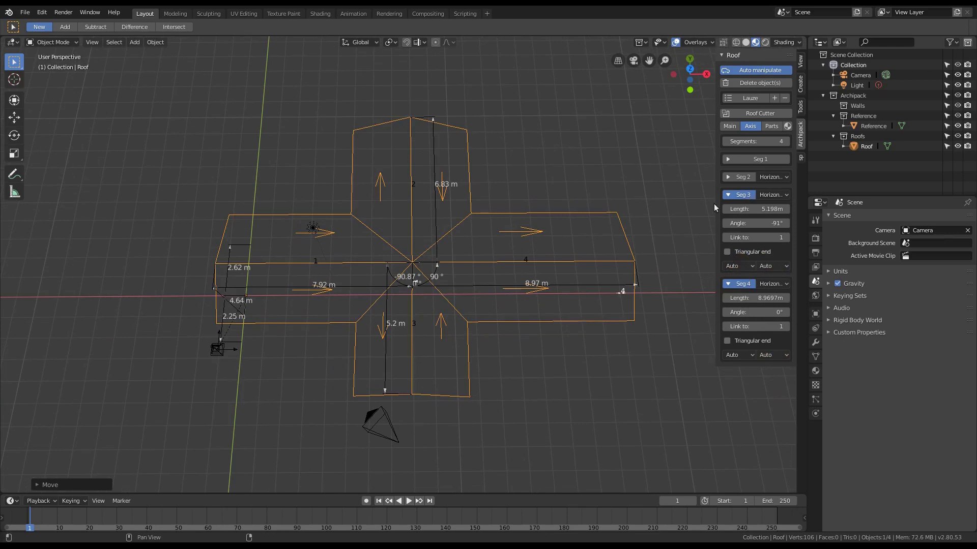
pyautogui.moveTo(514, 296); pyautogui.dragTo(562, 229, button='middle')
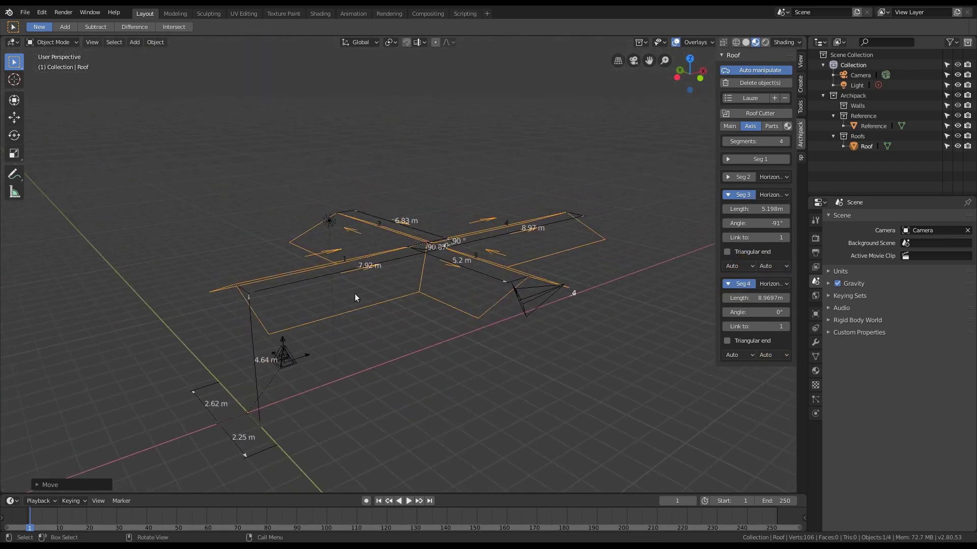
# - Set the roof's left slope to 76.13 % and right slope to 80.65 % in the Main tab
pyautogui.click(730, 126)
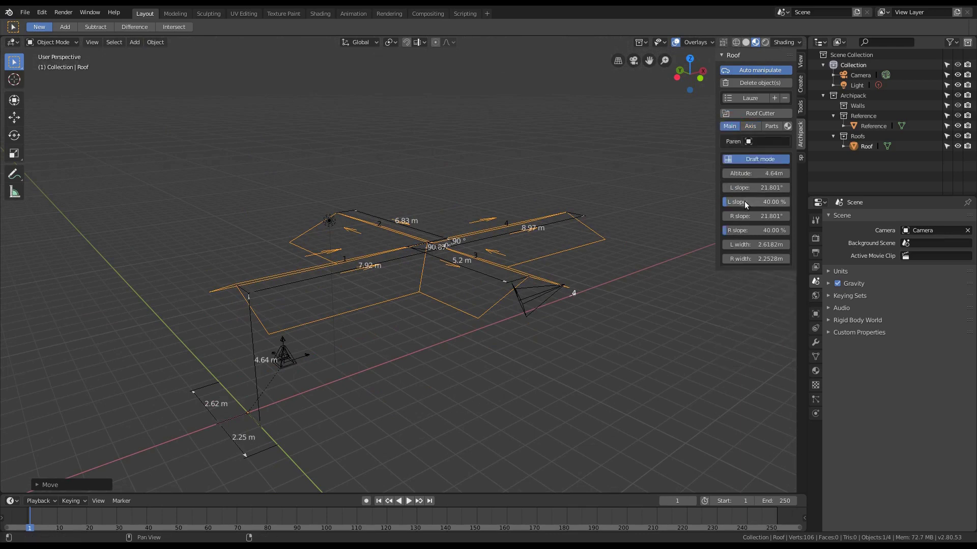
pyautogui.moveTo(730, 199); pyautogui.dragTo(749, 230)
pyautogui.moveTo(565, 246); pyautogui.dragTo(417, 246, button='middle')
pyautogui.scroll(-3, 416, 246)
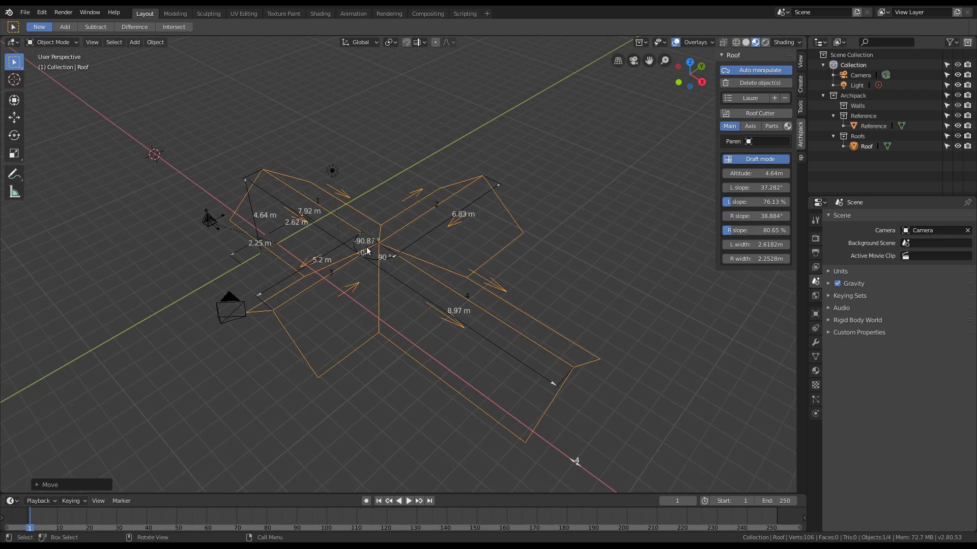
pyautogui.moveTo(477, 250); pyautogui.dragTo(475, 245, button='middle')
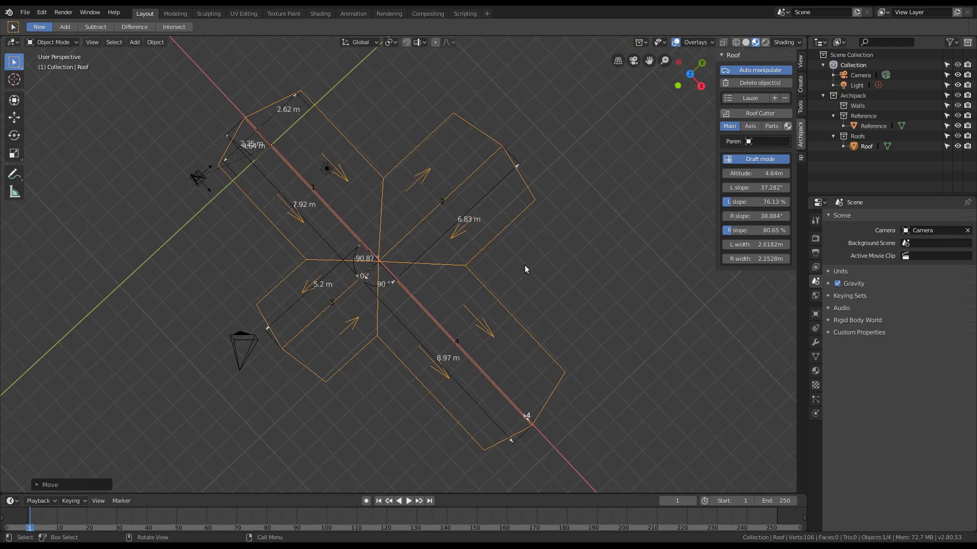
# - Add a fifth roof segment and make it a sloped type
pyautogui.click(751, 127)
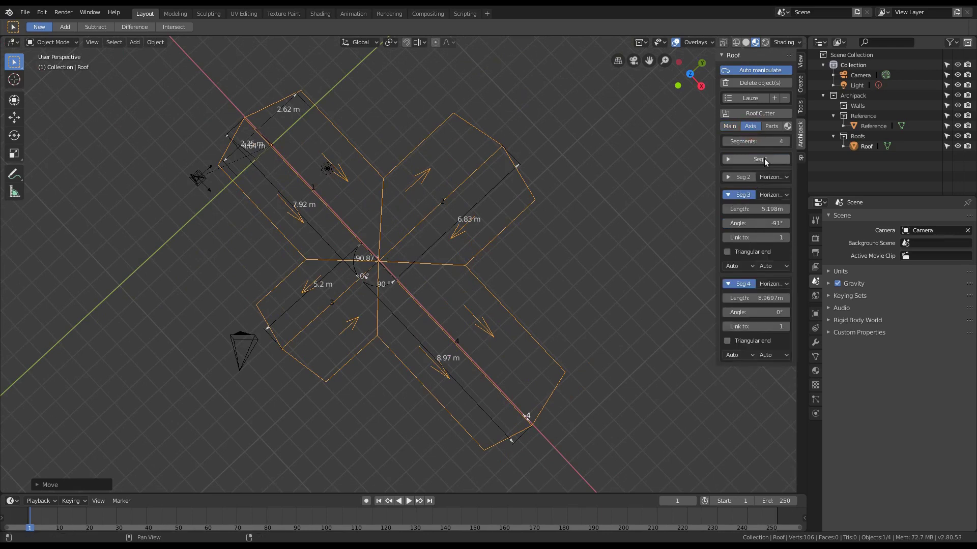
pyautogui.click(742, 195)
pyautogui.click(741, 213)
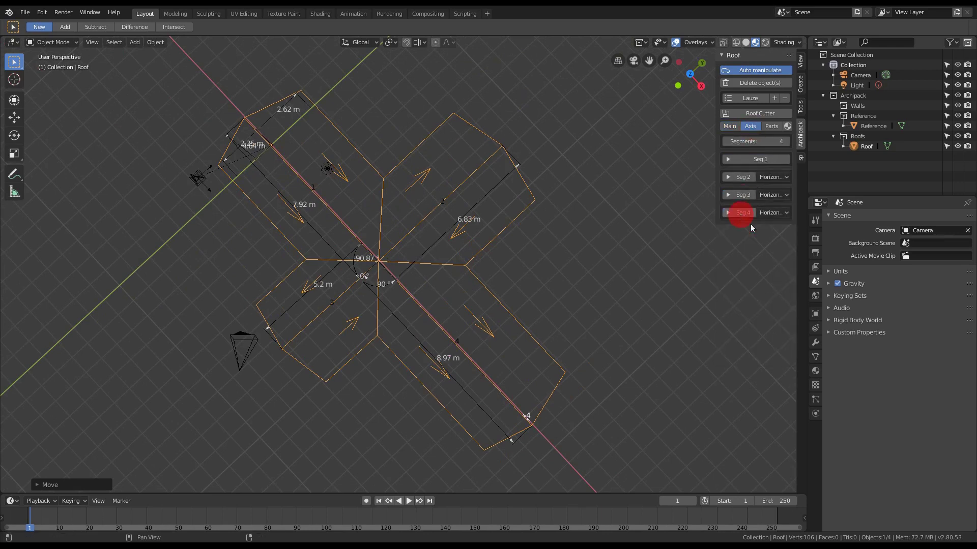
pyautogui.click(787, 143)
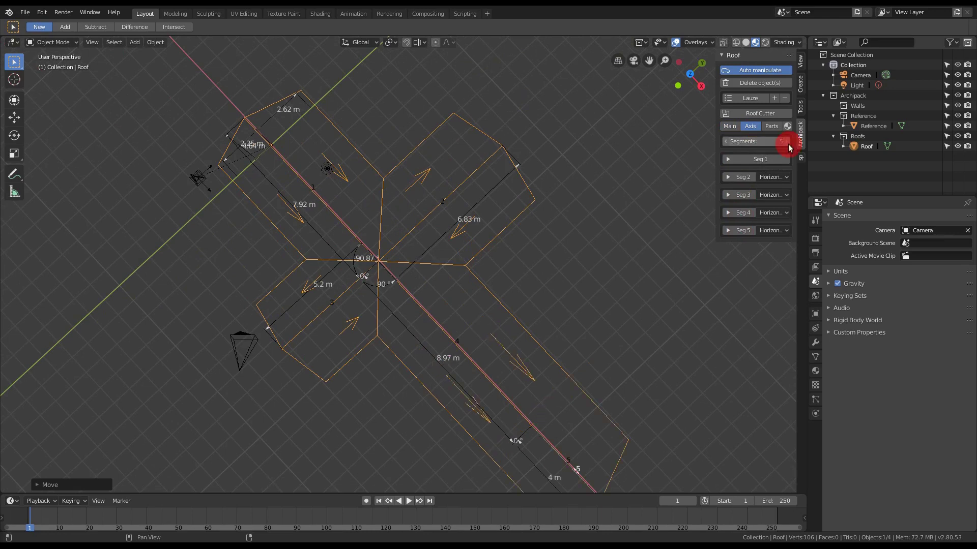
pyautogui.click(776, 230)
pyautogui.click(778, 253)
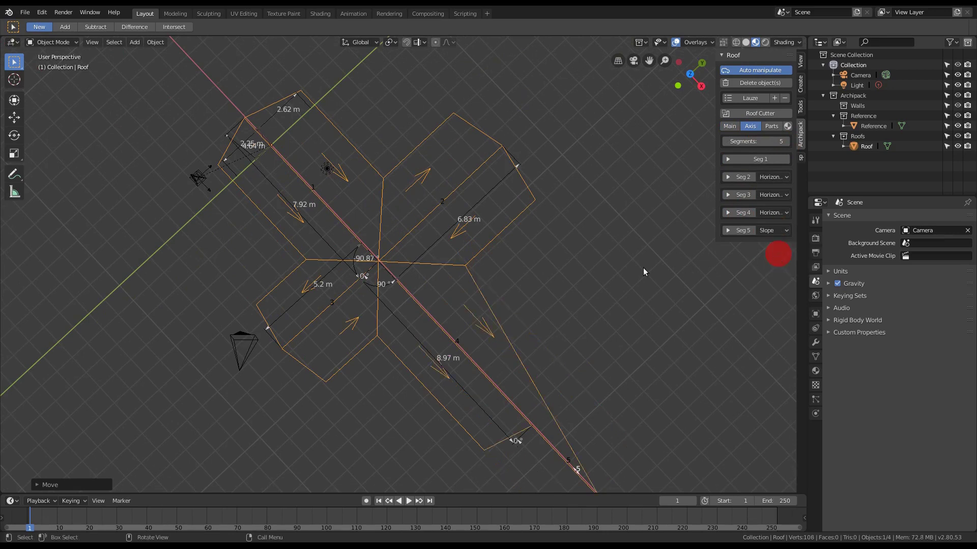
pyautogui.scroll(-2, 557, 263)
pyautogui.scroll(-1, 556, 263)
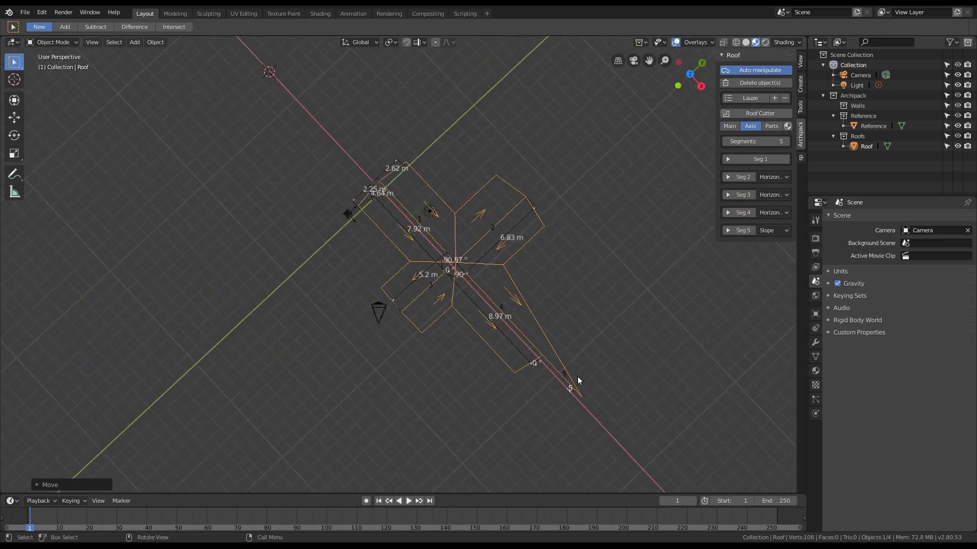
# - Link the fifth segment to segment 1 and angle it to about -51°
pyautogui.click(743, 231)
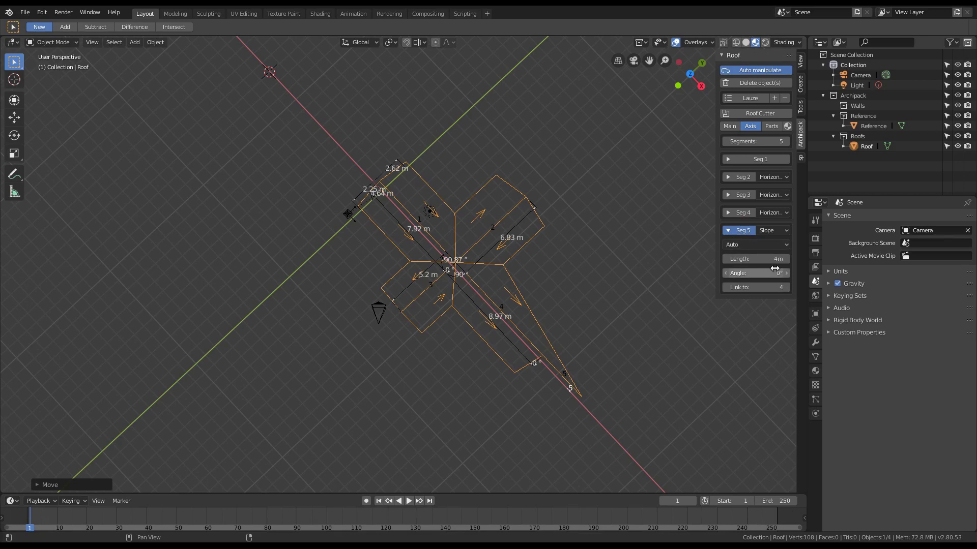
pyautogui.moveTo(758, 273); pyautogui.dragTo(281, 176)
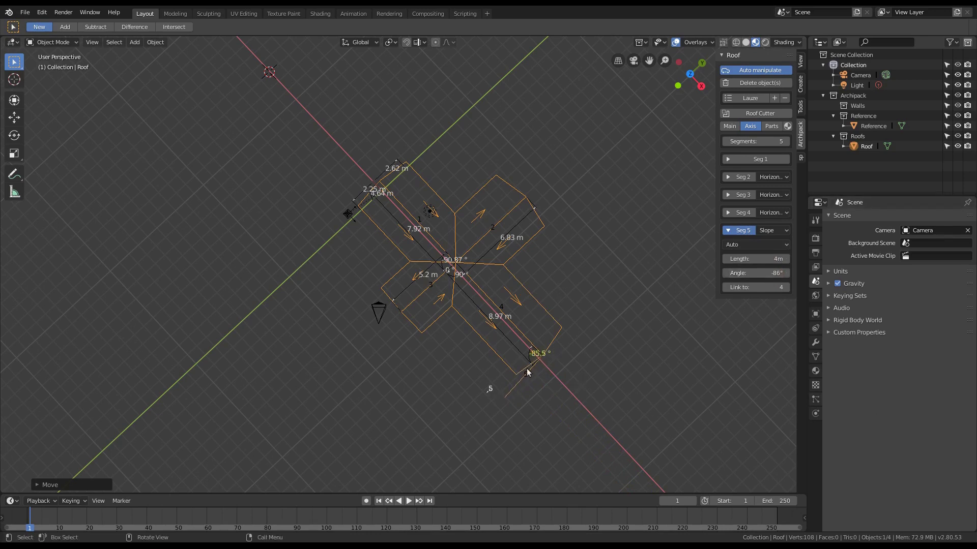
pyautogui.moveTo(757, 273); pyautogui.dragTo(393, 216)
pyautogui.scroll(3, 526, 399)
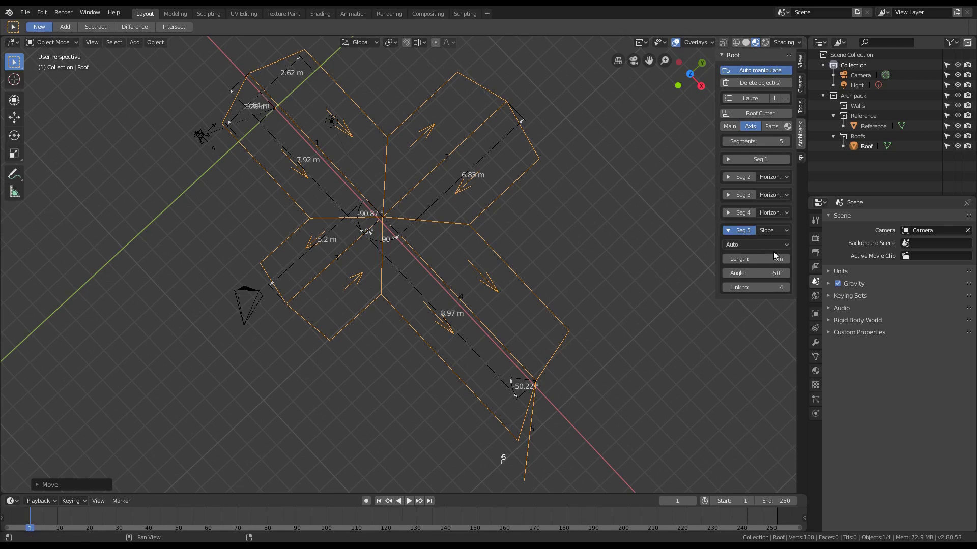
pyautogui.click(726, 288)
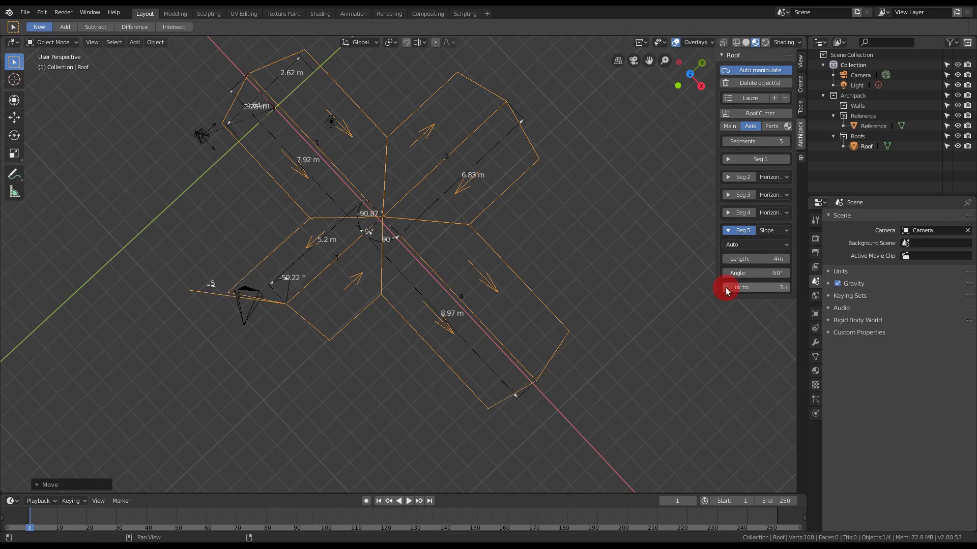
pyautogui.click(726, 288)
pyautogui.click(726, 288)
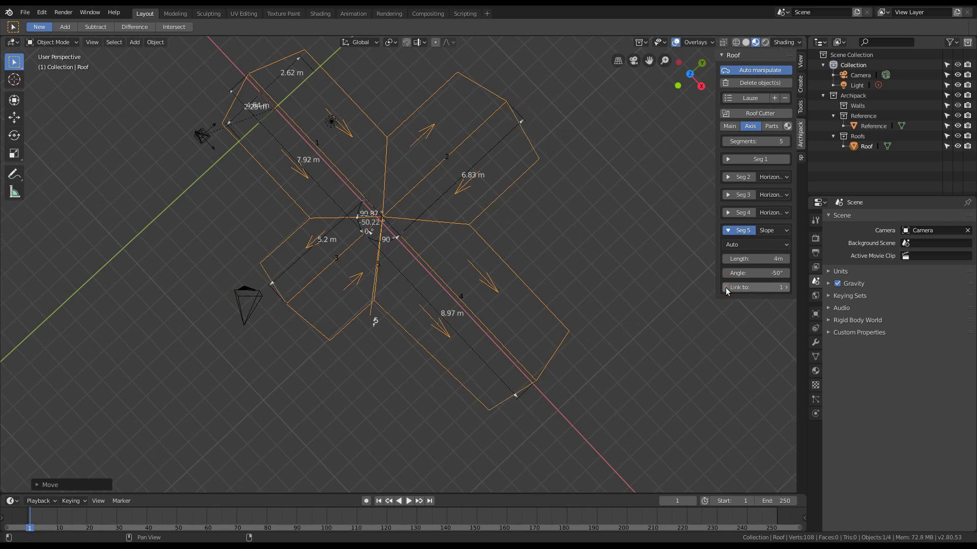
pyautogui.moveTo(741, 273); pyautogui.dragTo(594, 219)
# - Swing segment 5 to about -38°, then cut the roof back to four segments
pyautogui.moveTo(551, 375); pyautogui.dragTo(571, 299, button='middle')
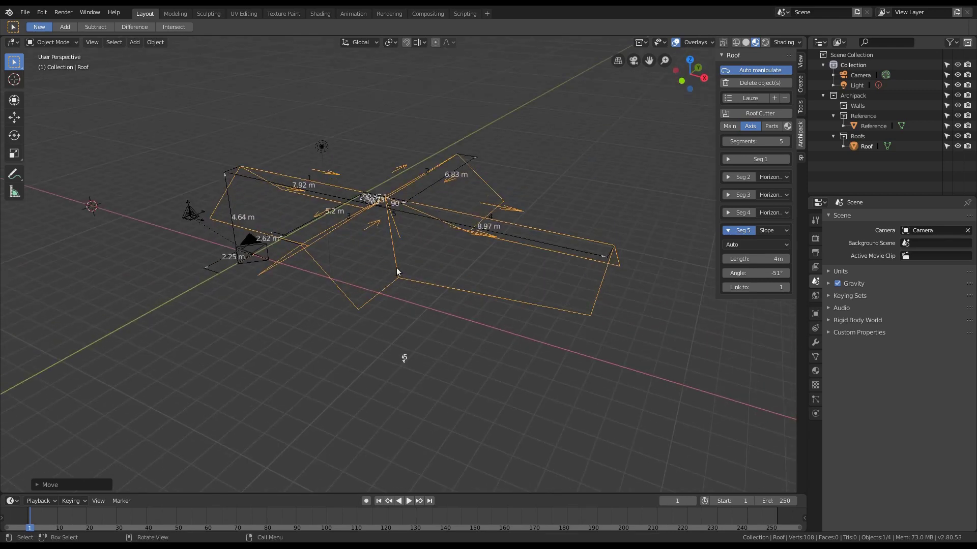
pyautogui.moveTo(748, 273); pyautogui.dragTo(769, 275)
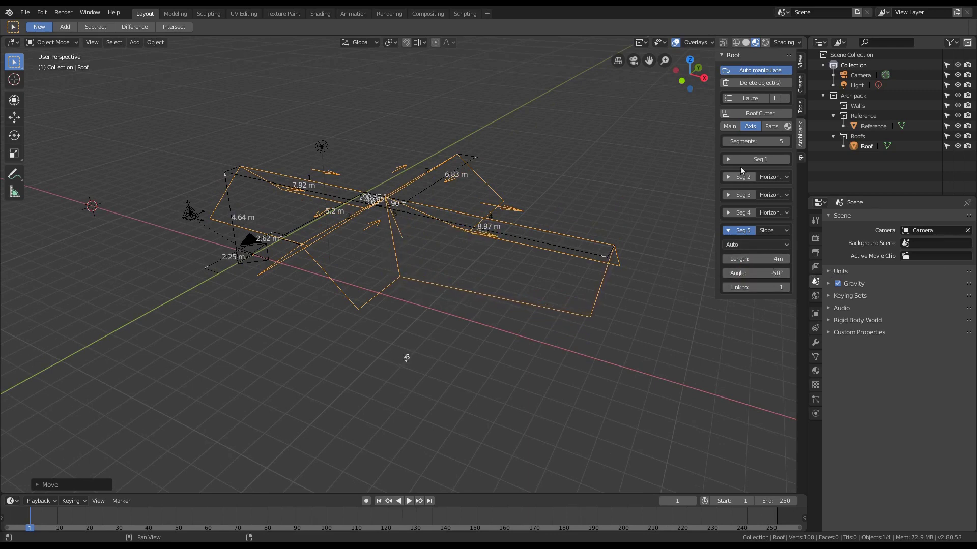
pyautogui.click(727, 143)
pyautogui.moveTo(511, 242); pyautogui.dragTo(509, 325, button='middle')
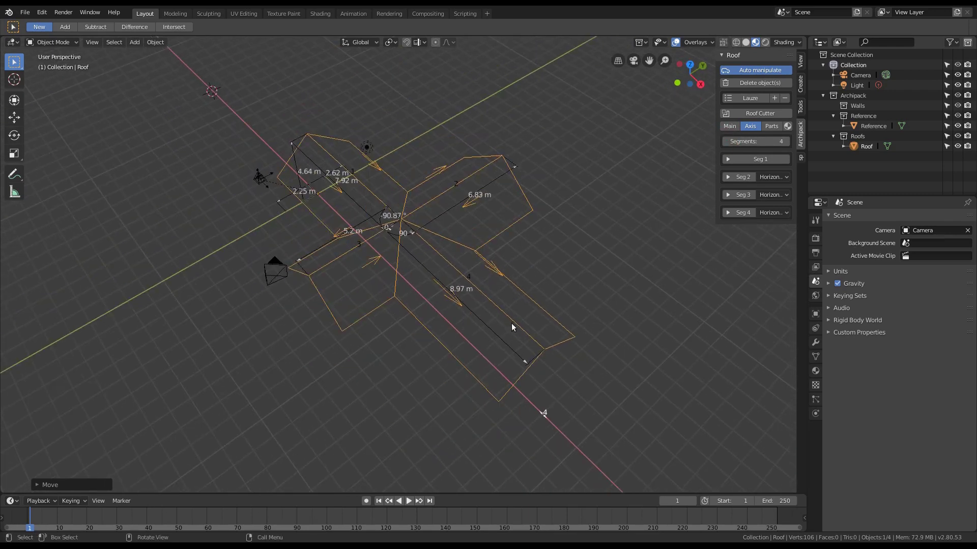
pyautogui.click(730, 127)
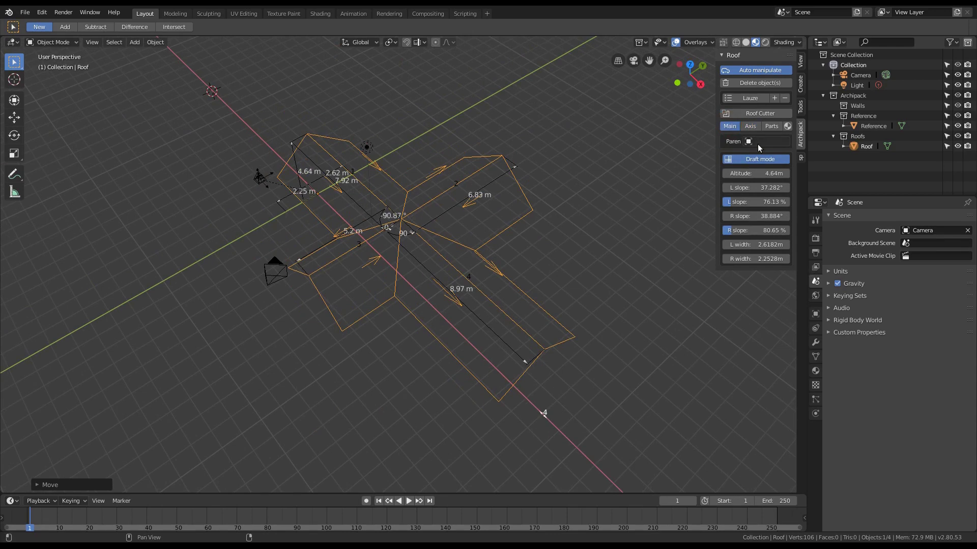
# - Turn off Draft mode so the cross roof becomes a solid tiled mesh, then show the Create list
pyautogui.click(758, 158)
pyautogui.moveTo(460, 331); pyautogui.dragTo(474, 323, button='middle')
pyautogui.scroll(3, 514, 322)
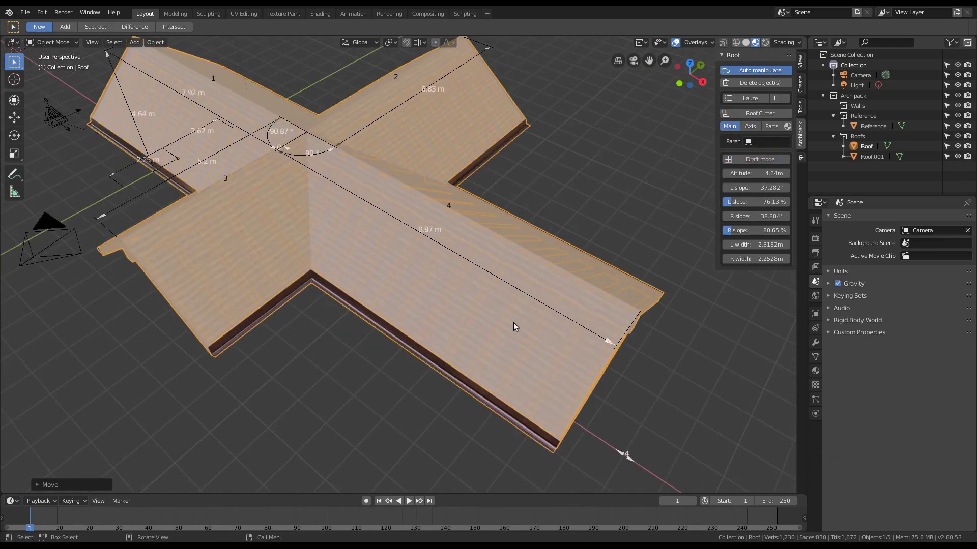
pyautogui.scroll(-1, 514, 323)
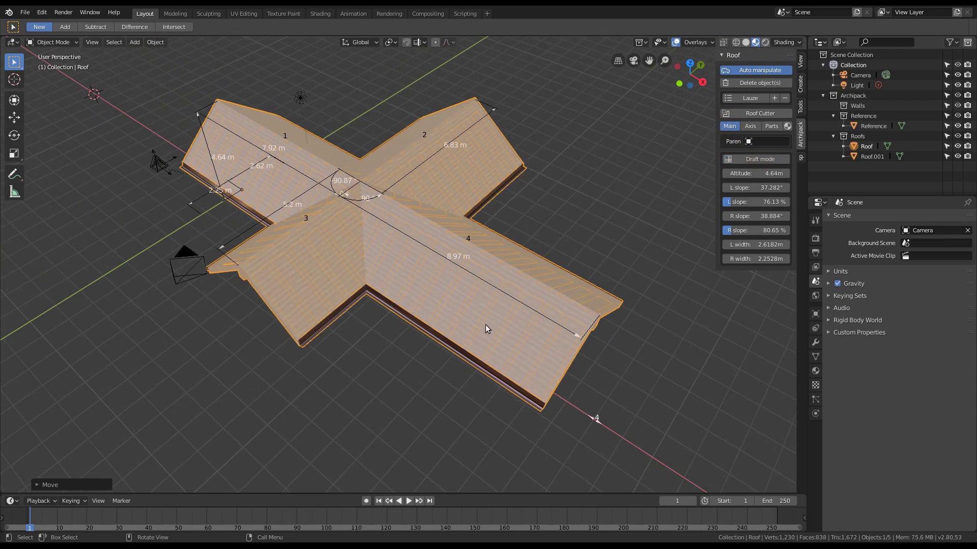
pyautogui.click(800, 85)
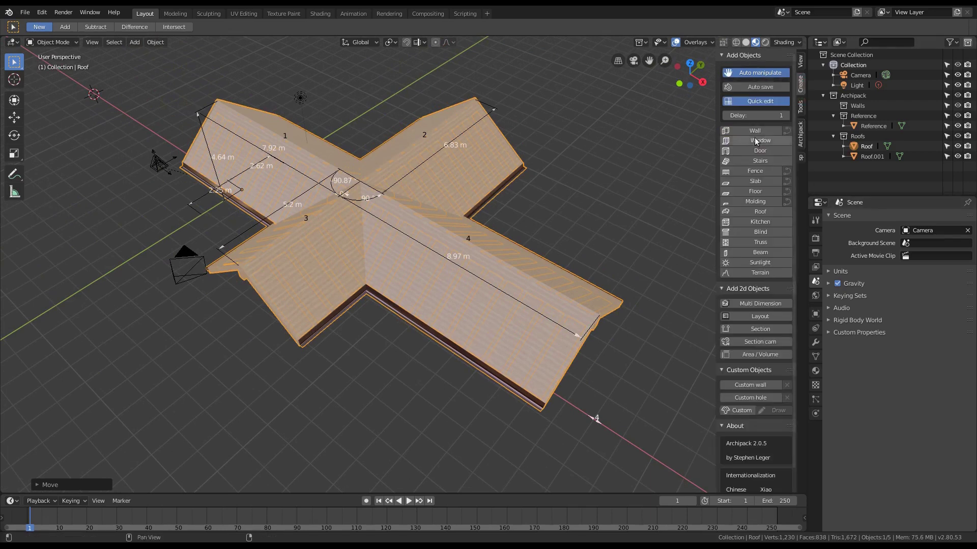
# - Add a new roof from a dark-covered preset and show its parameters
pyautogui.click(743, 212)
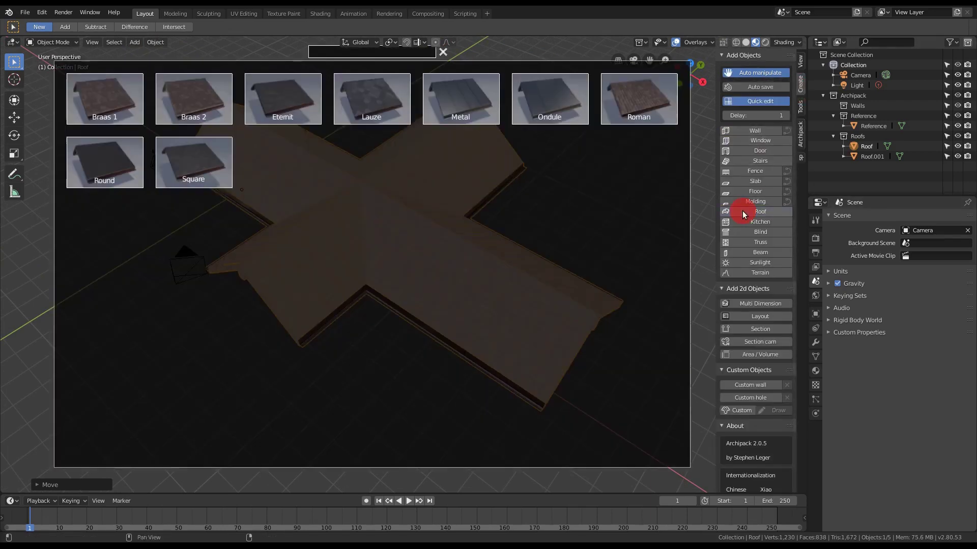
pyautogui.click(291, 102)
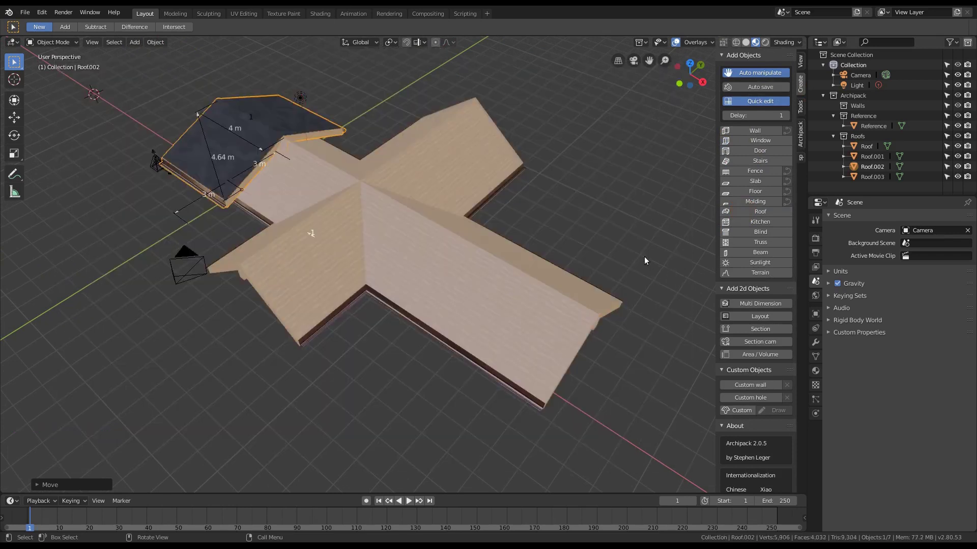
pyautogui.click(800, 133)
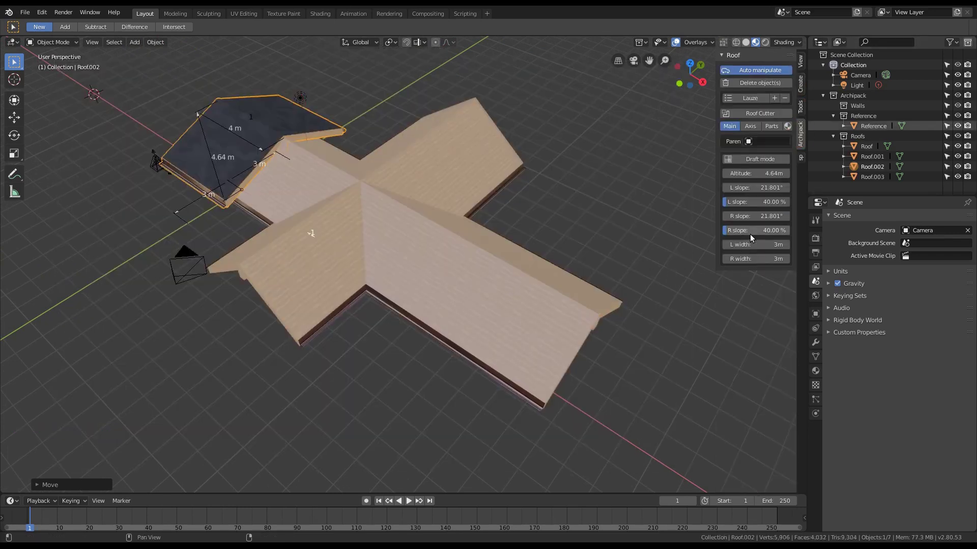
# - Steepen the small roof's slopes to 62.58 % and narrow its left and right widths to 2 m
pyautogui.moveTo(731, 203); pyautogui.dragTo(741, 230)
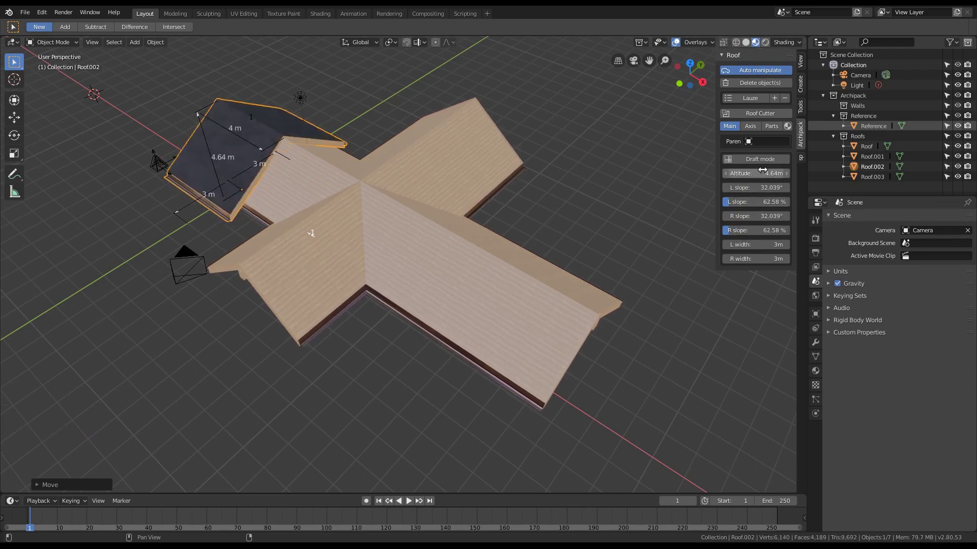
pyautogui.click(765, 243)
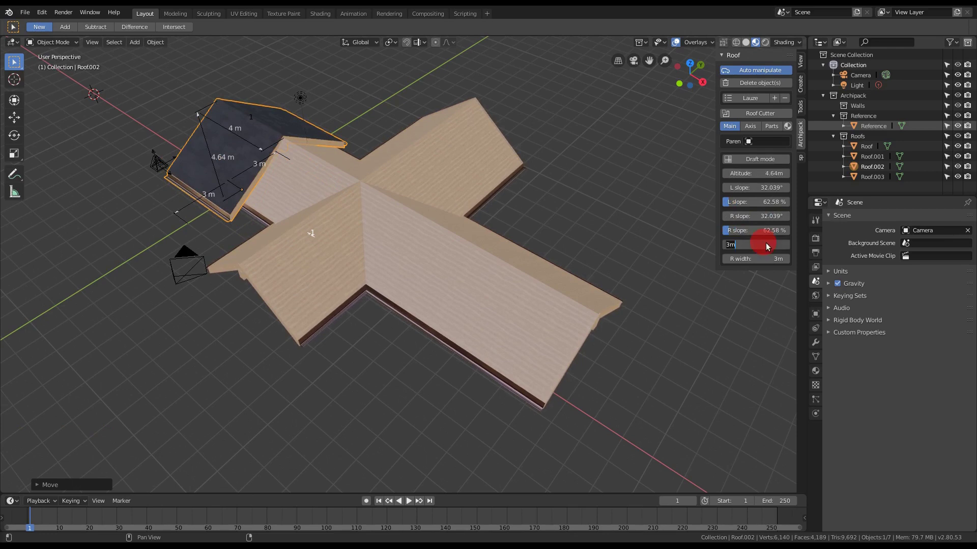
pyautogui.press('Tab')
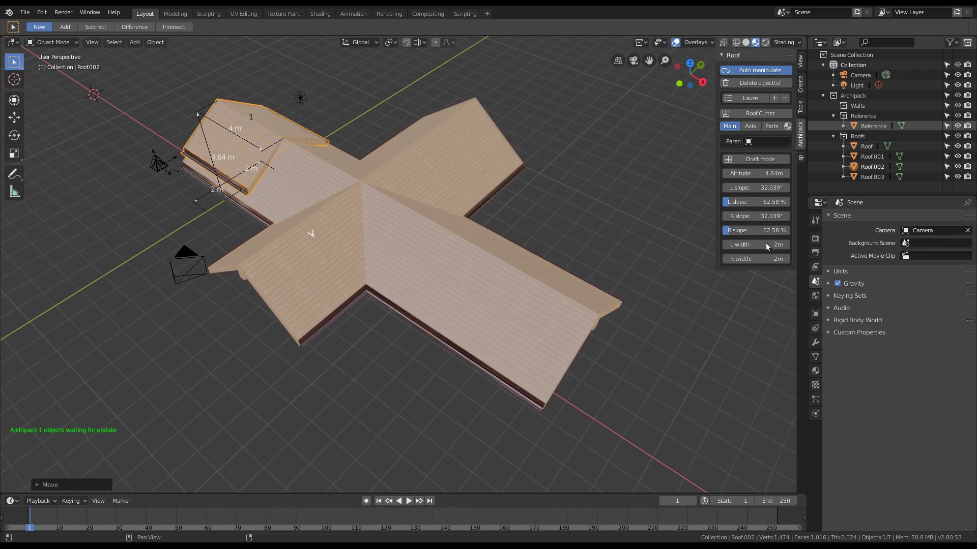
pyautogui.moveTo(347, 189)
pyautogui.mouseDown(button='middle')
pyautogui.moveTo(374, 209)
pyautogui.moveTo(335, 183)
pyautogui.mouseUp(button='middle')
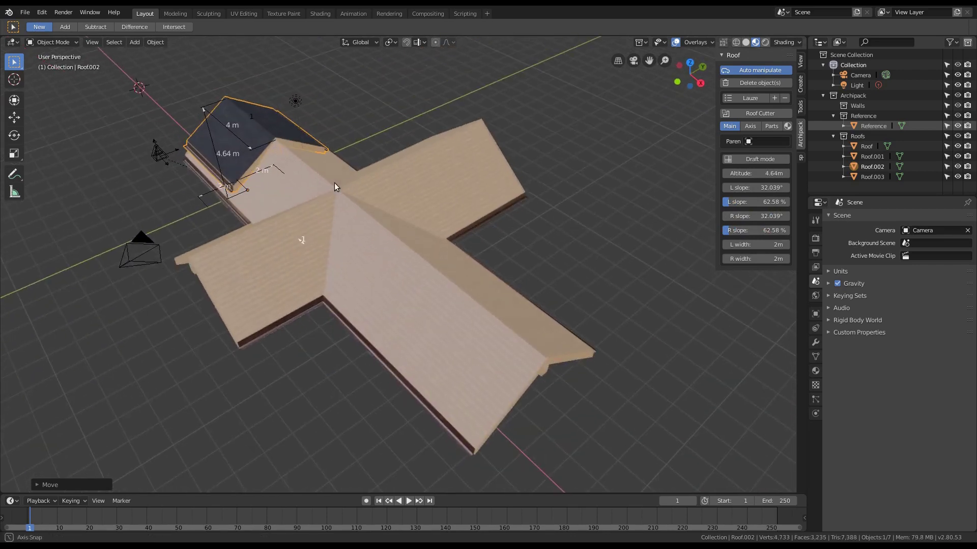
pyautogui.click(770, 142)
# - Parent the small roof to the cross roof Roof, attached at part 4
pyautogui.click(765, 186)
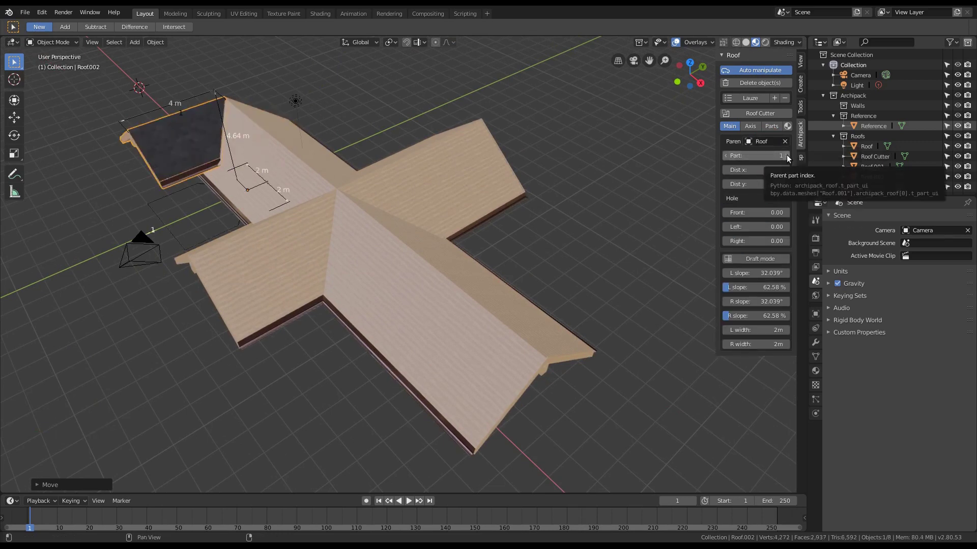
pyautogui.click(752, 159)
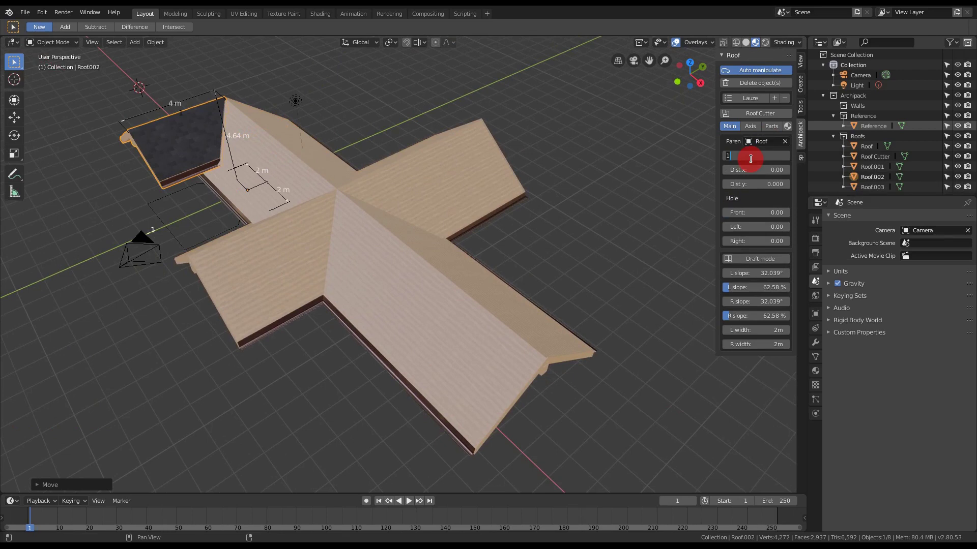
pyautogui.press('Return')
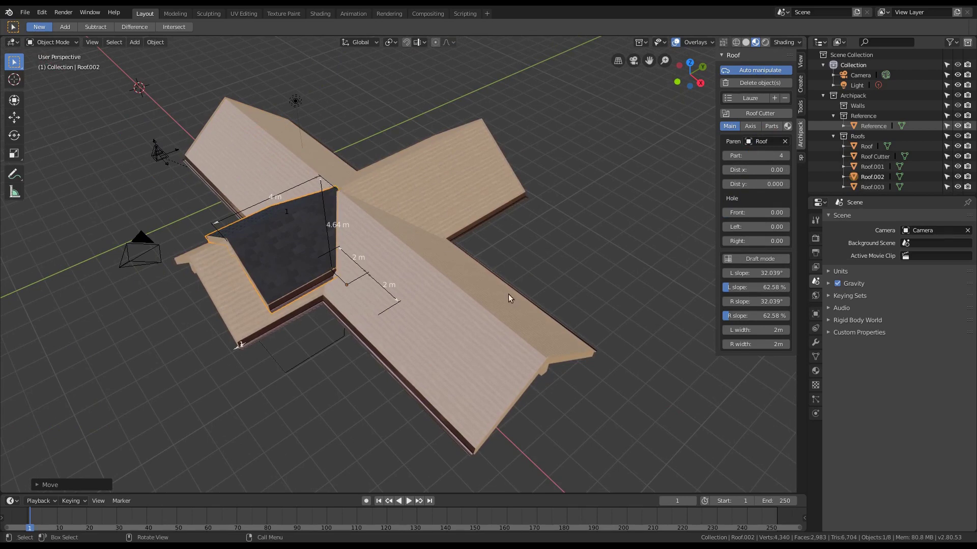
# - Offset the small roof 5.61 along and 0.27 across the cross roof's wing
pyautogui.moveTo(753, 170); pyautogui.dragTo(851, 184)
pyautogui.moveTo(521, 339)
pyautogui.mouseDown(button='middle')
pyautogui.moveTo(458, 283)
pyautogui.moveTo(547, 218)
pyautogui.moveTo(562, 233)
pyautogui.moveTo(516, 264)
pyautogui.mouseUp(button='middle')
pyautogui.moveTo(752, 185); pyautogui.dragTo(763, 183)
pyautogui.moveTo(545, 227); pyautogui.dragTo(511, 351, button='middle')
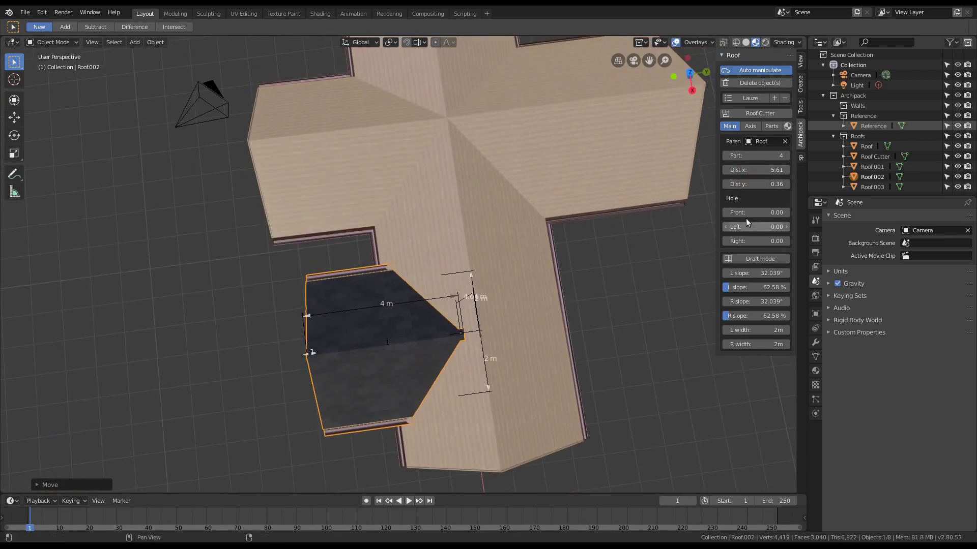
pyautogui.moveTo(750, 185); pyautogui.dragTo(771, 184)
pyautogui.moveTo(576, 365); pyautogui.dragTo(581, 237, button='middle')
pyautogui.scroll(3, 580, 237)
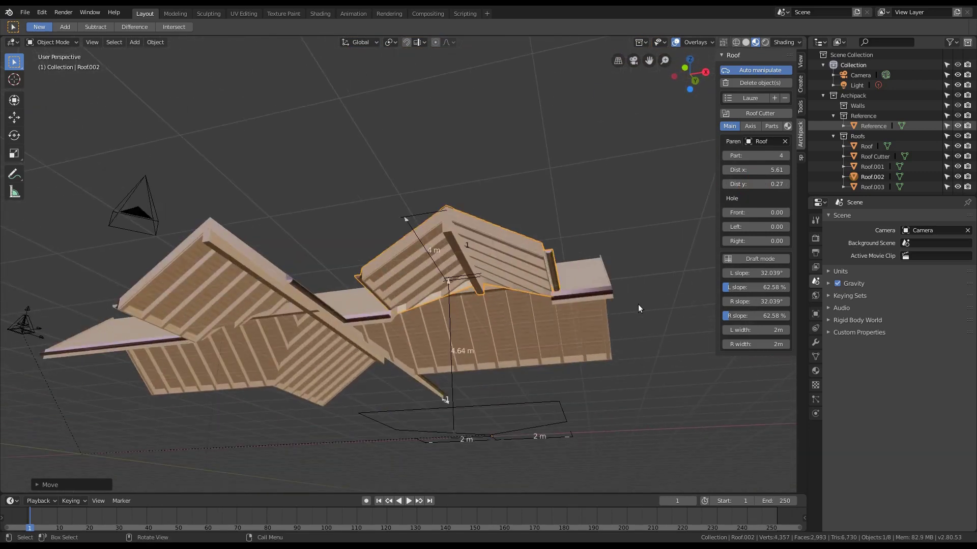
pyautogui.moveTo(606, 285); pyautogui.dragTo(472, 404, button='middle')
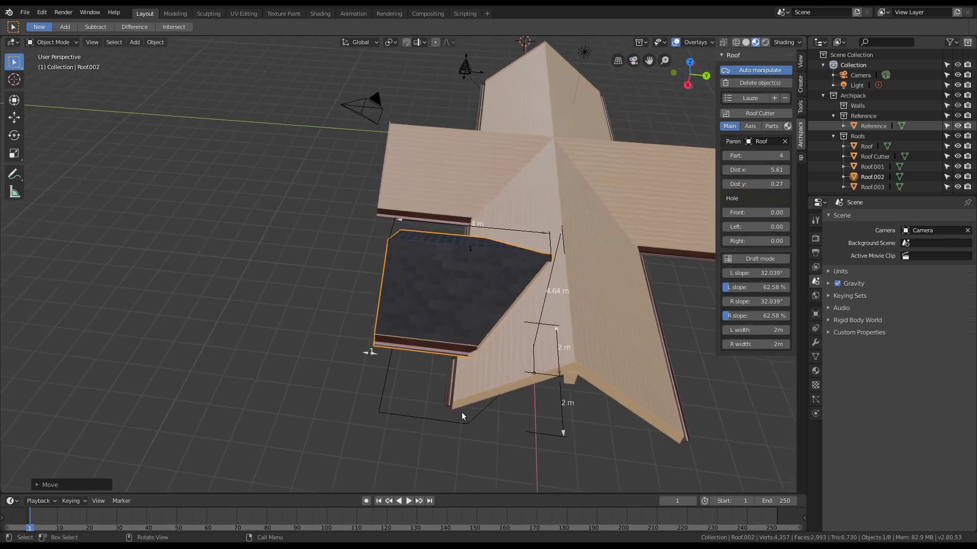
pyautogui.click(474, 370)
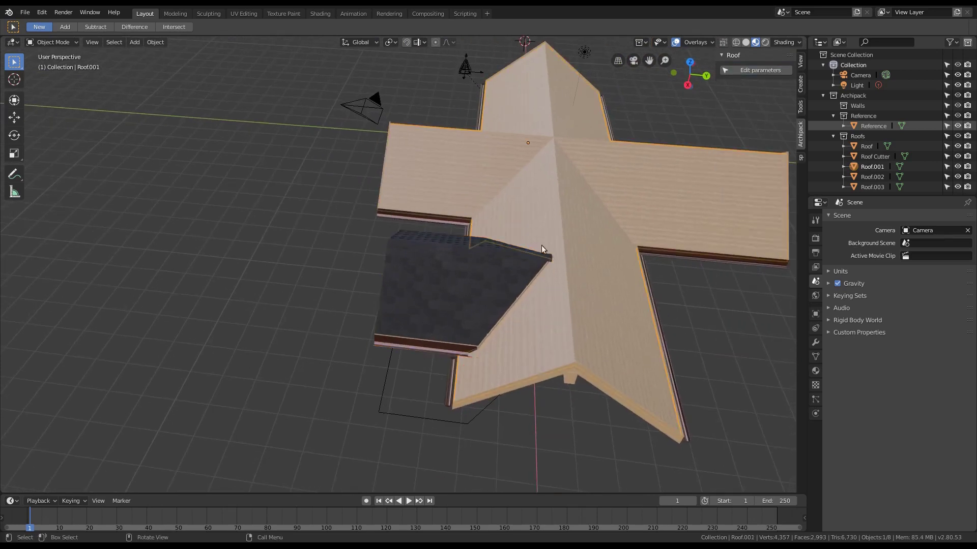
# - Drag the cross roof's right width from 2.25 m out to about 3.3719 m
pyautogui.moveTo(534, 159)
pyautogui.keyDown('ctrl'); pyautogui.mouseDown(button='middle')
pyautogui.moveTo(502, 191)
pyautogui.moveTo(414, 230)
pyautogui.mouseUp(button='middle'); pyautogui.keyUp('ctrl')
pyautogui.moveTo(508, 203)
pyautogui.mouseDown(button='middle')
pyautogui.moveTo(518, 343)
pyautogui.moveTo(366, 191)
pyautogui.moveTo(490, 187)
pyautogui.moveTo(619, 141)
pyautogui.mouseUp(button='middle')
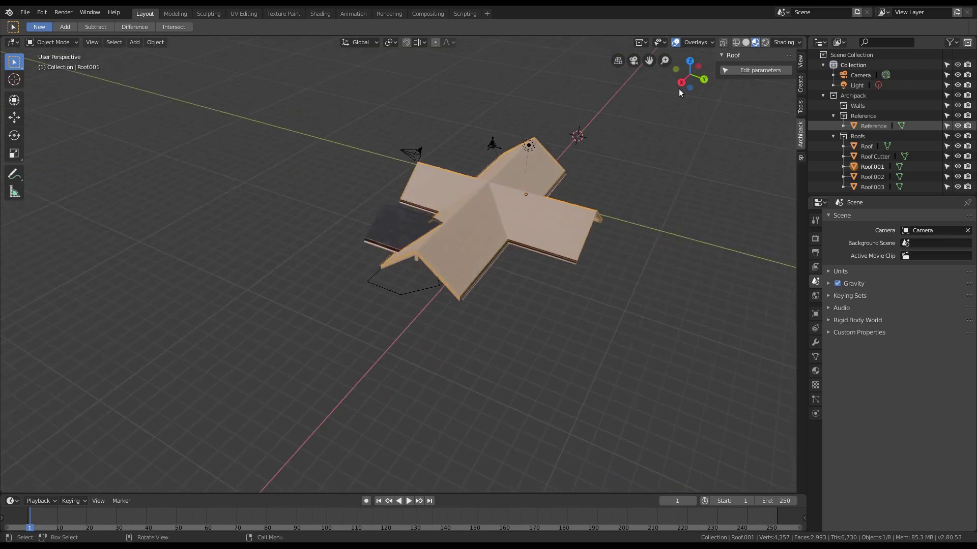
pyautogui.click(757, 76)
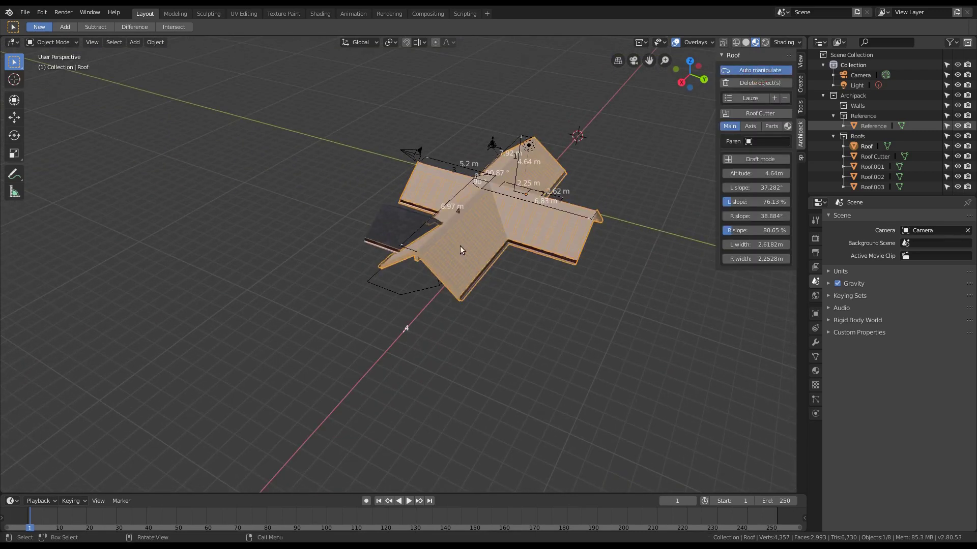
pyautogui.moveTo(448, 262)
pyautogui.mouseDown(button='middle')
pyautogui.moveTo(365, 307)
pyautogui.moveTo(233, 282)
pyautogui.moveTo(225, 270)
pyautogui.mouseUp(button='middle')
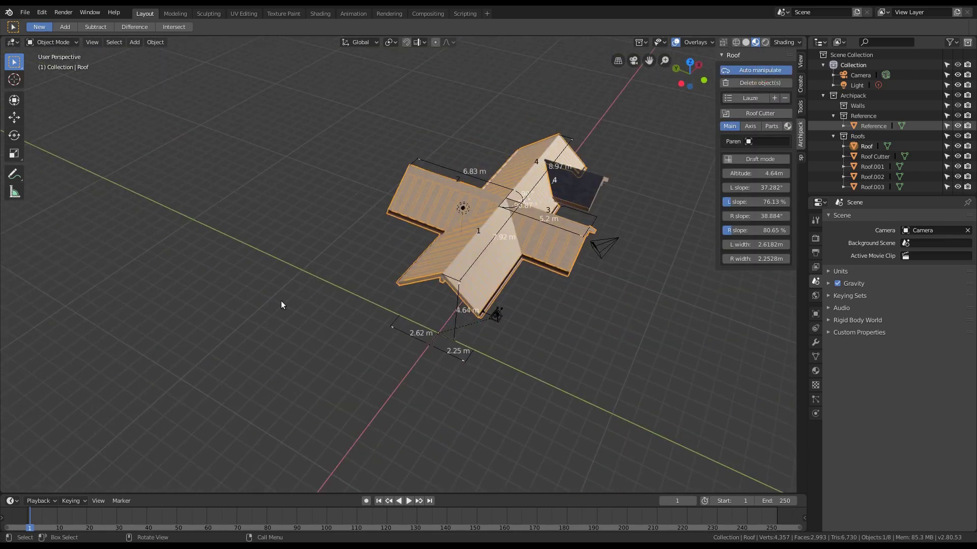
pyautogui.moveTo(463, 361); pyautogui.dragTo(479, 368)
pyautogui.moveTo(576, 323); pyautogui.dragTo(424, 273, button='middle')
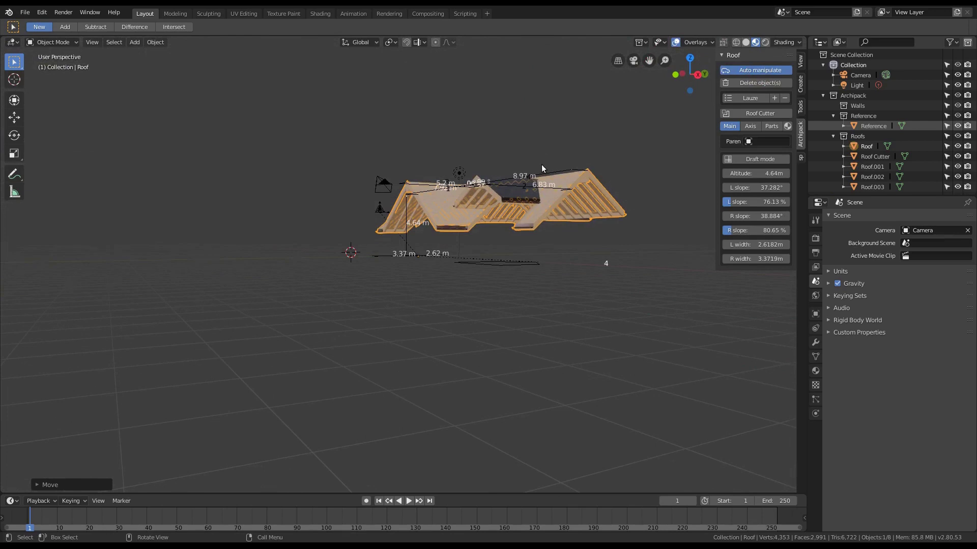
pyautogui.scroll(5, 503, 224)
pyautogui.moveTo(404, 230); pyautogui.dragTo(453, 225, button='middle')
pyautogui.click(480, 159)
pyautogui.moveTo(481, 159); pyautogui.dragTo(699, 226, button='middle')
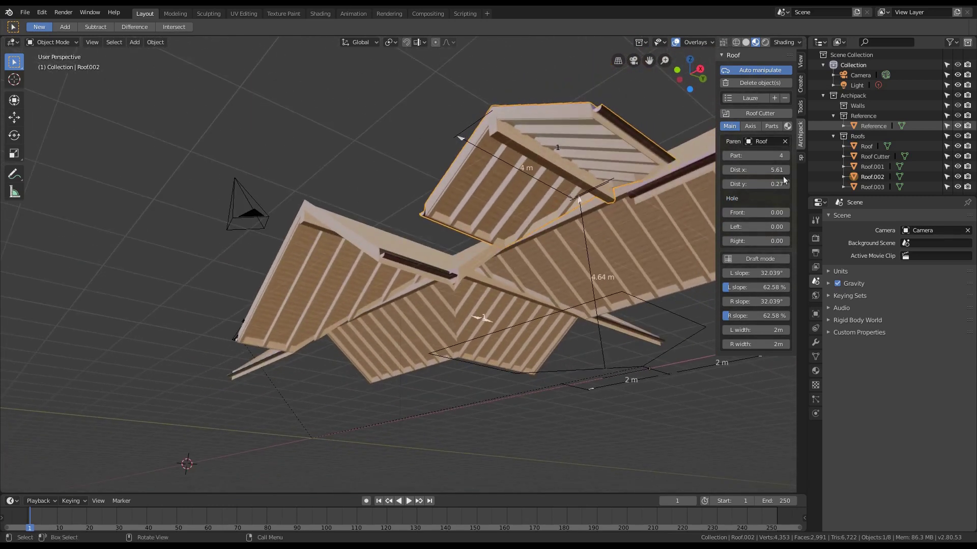
# - Set the small roof's hole to Left 0.75 and Front 1.23 so it trims the cross roof
pyautogui.moveTo(756, 228); pyautogui.dragTo(773, 228)
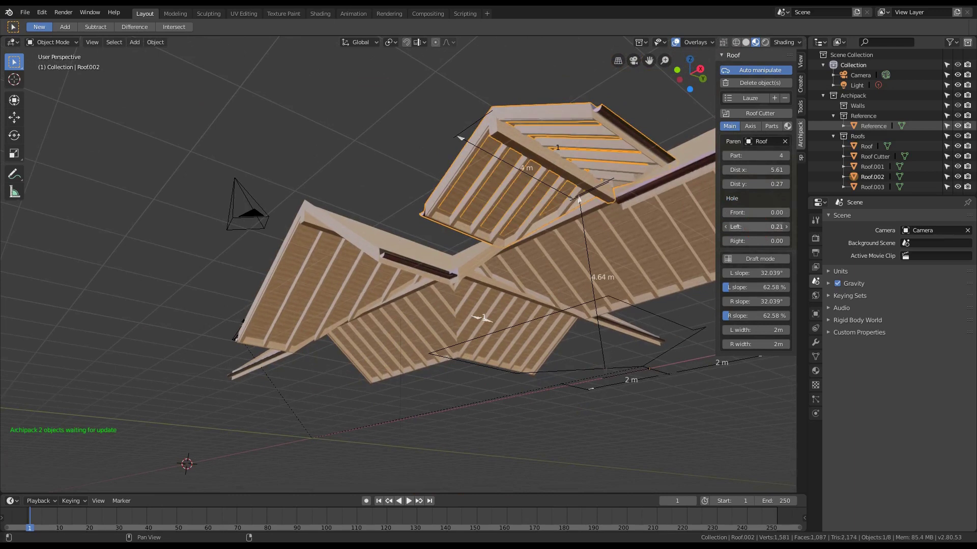
pyautogui.moveTo(608, 224); pyautogui.dragTo(649, 251, button='middle')
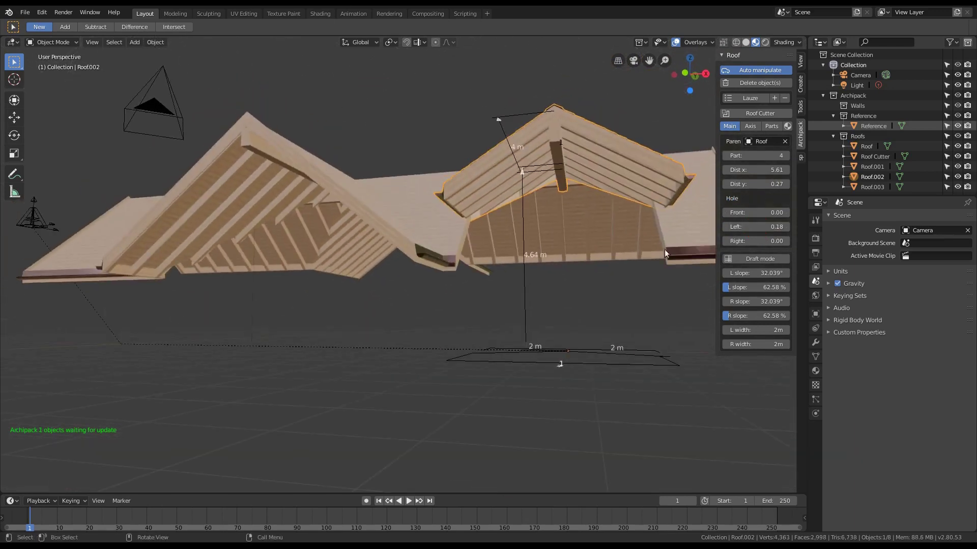
pyautogui.moveTo(753, 228); pyautogui.dragTo(770, 239)
pyautogui.moveTo(660, 248); pyautogui.dragTo(566, 264, button='middle')
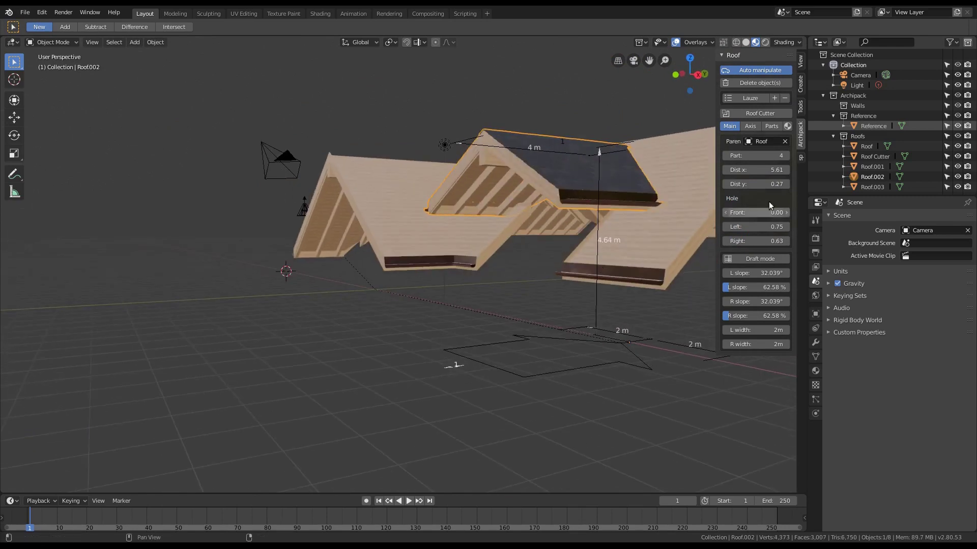
pyautogui.moveTo(758, 210); pyautogui.dragTo(786, 214)
pyautogui.moveTo(625, 251); pyautogui.dragTo(402, 307, button='middle')
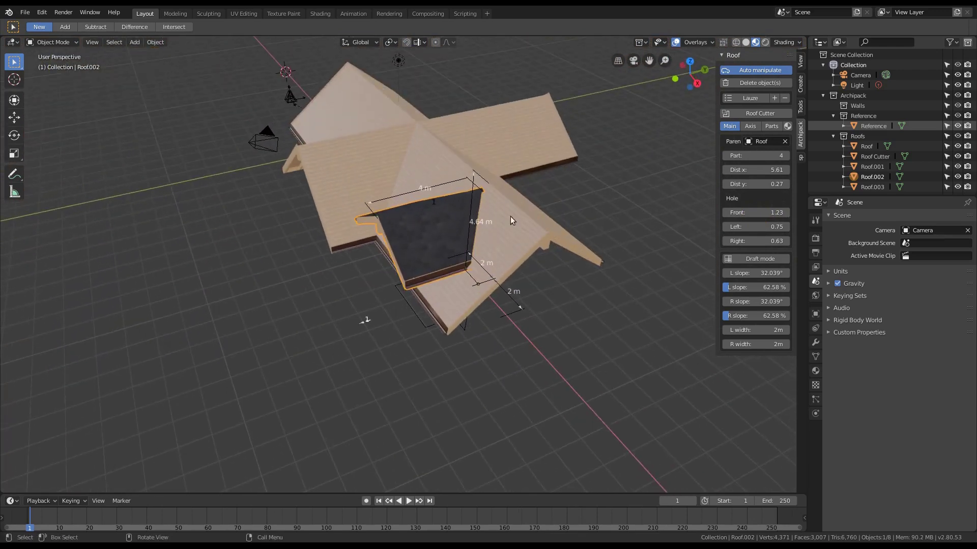
pyautogui.moveTo(460, 234); pyautogui.dragTo(508, 276, button='middle')
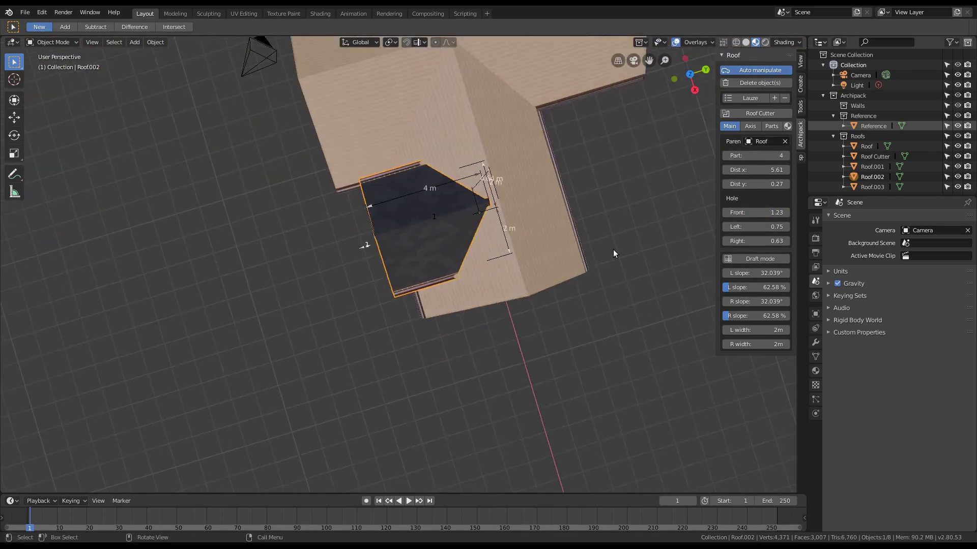
# - Set the small roof's Seg 1 angle to -90° in the Axis settings
pyautogui.click(752, 126)
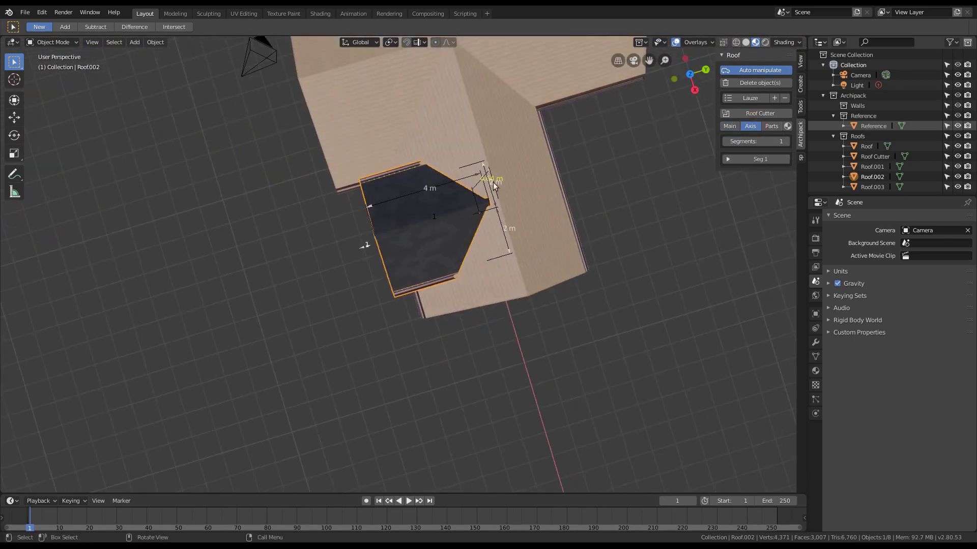
pyautogui.click(760, 160)
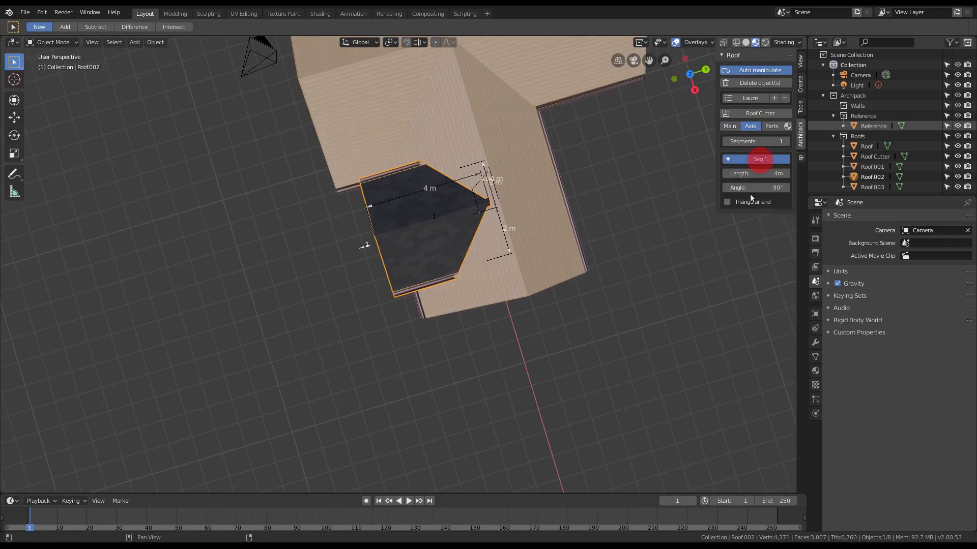
pyautogui.moveTo(749, 186)
pyautogui.mouseDown()
pyautogui.moveTo(737, 187)
pyautogui.moveTo(751, 187)
pyautogui.mouseUp()
pyautogui.click(751, 188)
pyautogui.press('BackSpace')
pyautogui.write('-90')
pyautogui.press('Return')
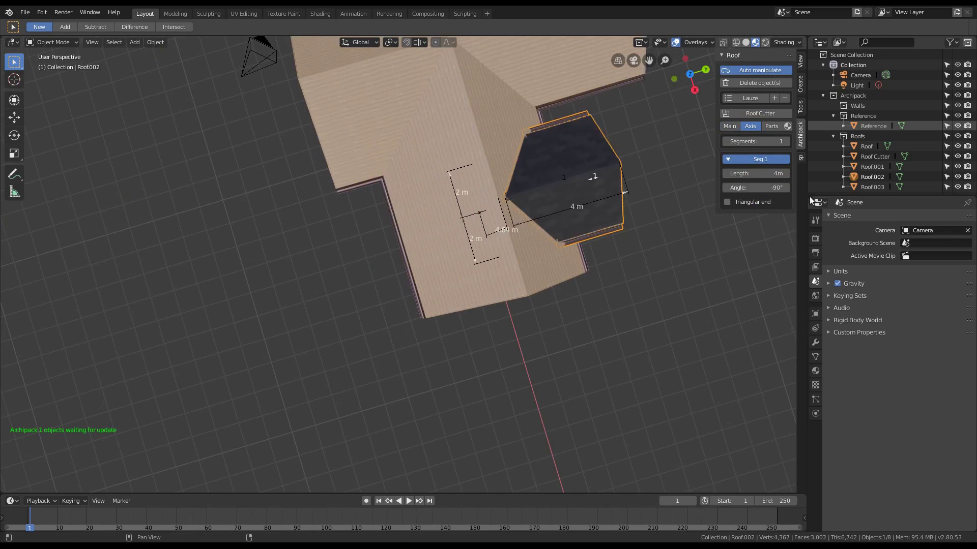
# - Inspect the flipped small roof from several angles and select the main cross roof
pyautogui.moveTo(635, 313); pyautogui.dragTo(509, 403, button='middle')
pyautogui.scroll(3, 407, 276)
pyautogui.moveTo(407, 277); pyautogui.dragTo(453, 255, button='middle')
pyautogui.scroll(-3, 452, 252)
pyautogui.scroll(2, 446, 247)
pyautogui.click(446, 247)
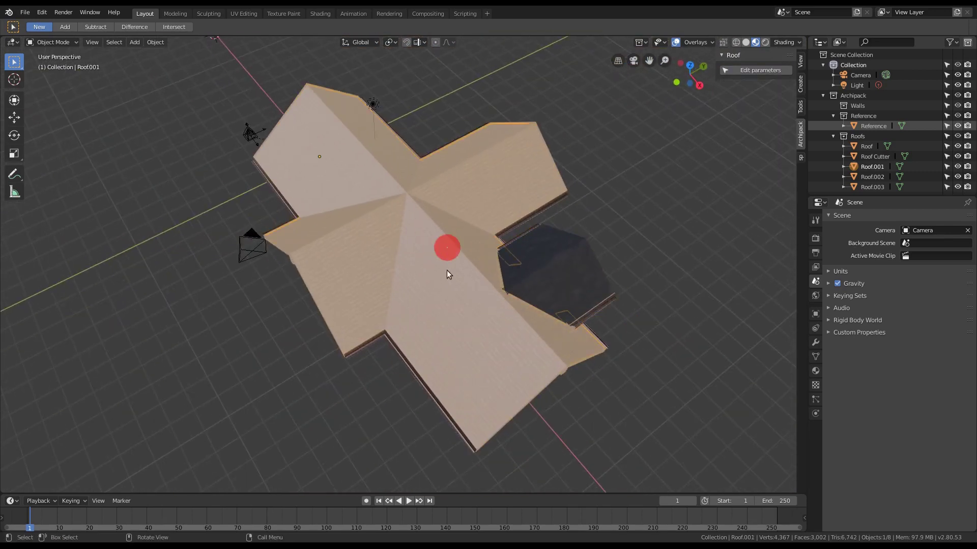
pyautogui.moveTo(447, 289); pyautogui.dragTo(474, 284, button='middle')
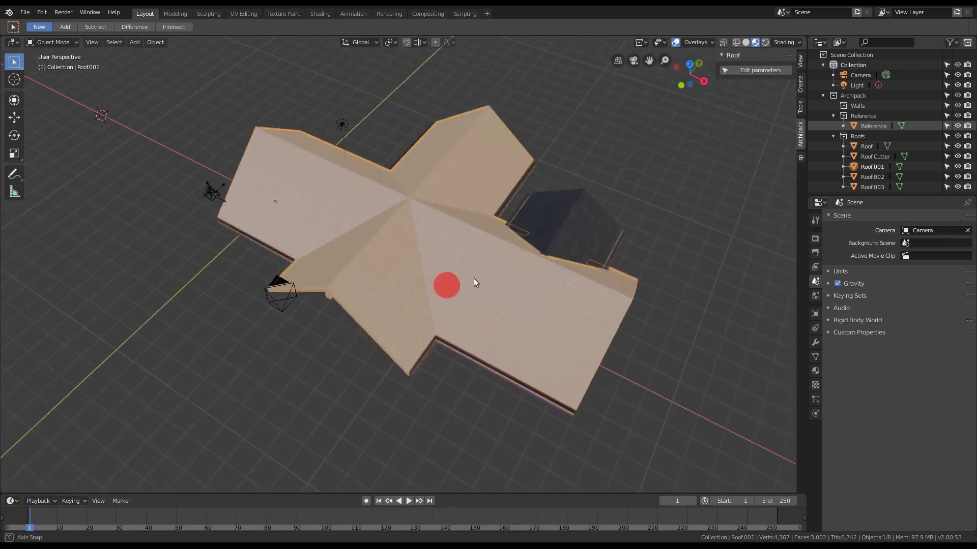
# - Add a new Roof Cutter to the main roof and move it onto the lower wing in top view
pyautogui.click(748, 71)
pyautogui.click(752, 115)
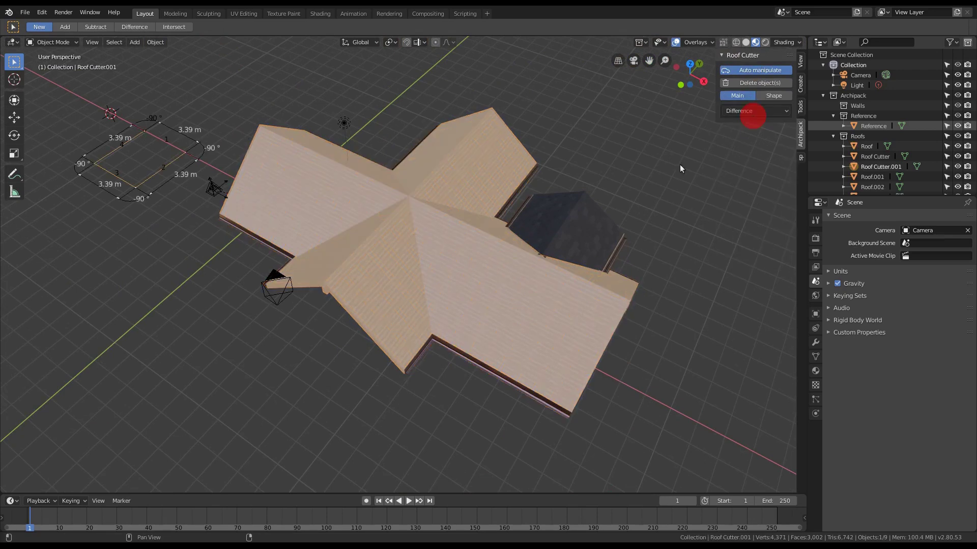
pyautogui.moveTo(435, 257); pyautogui.dragTo(469, 295, button='middle')
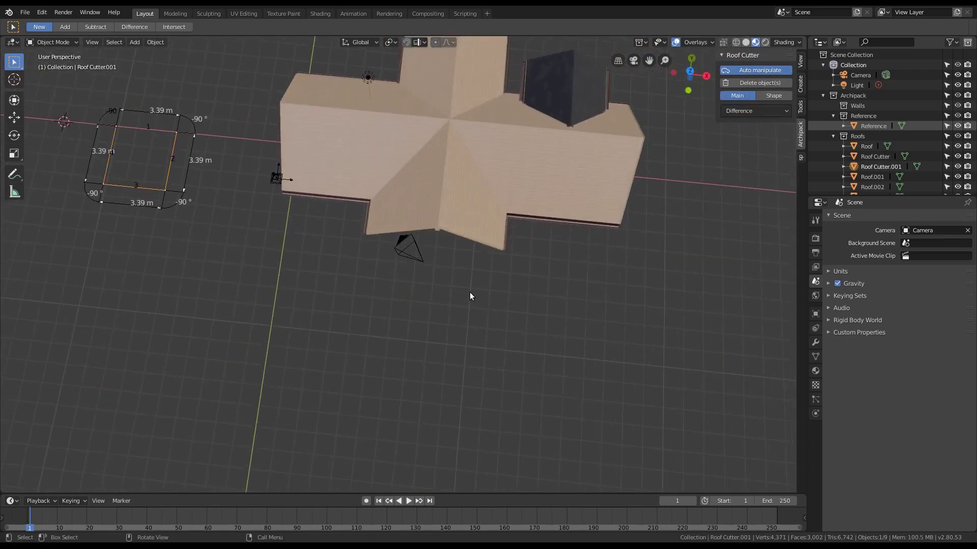
pyautogui.press('KP_7')
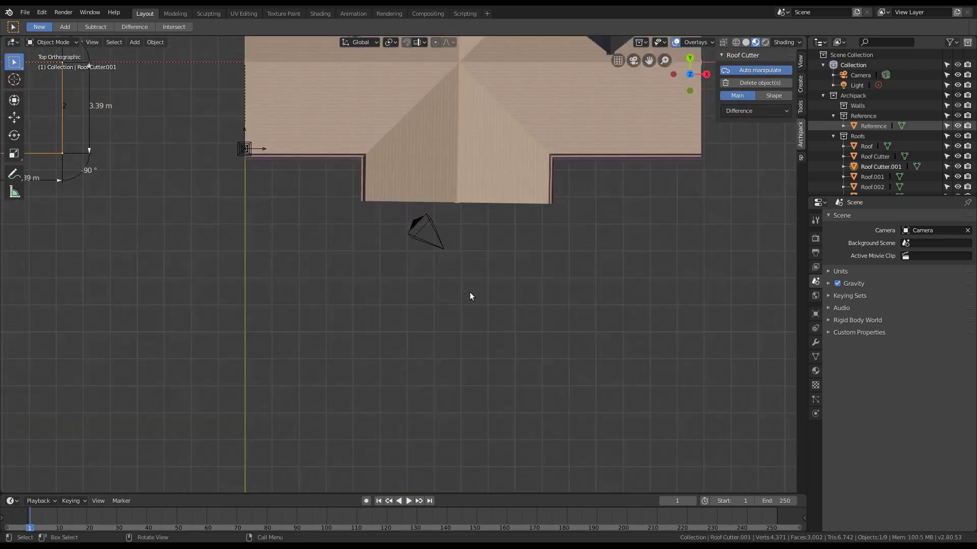
pyautogui.scroll(-5, 460, 310)
pyautogui.moveTo(142, 114); pyautogui.dragTo(542, 257)
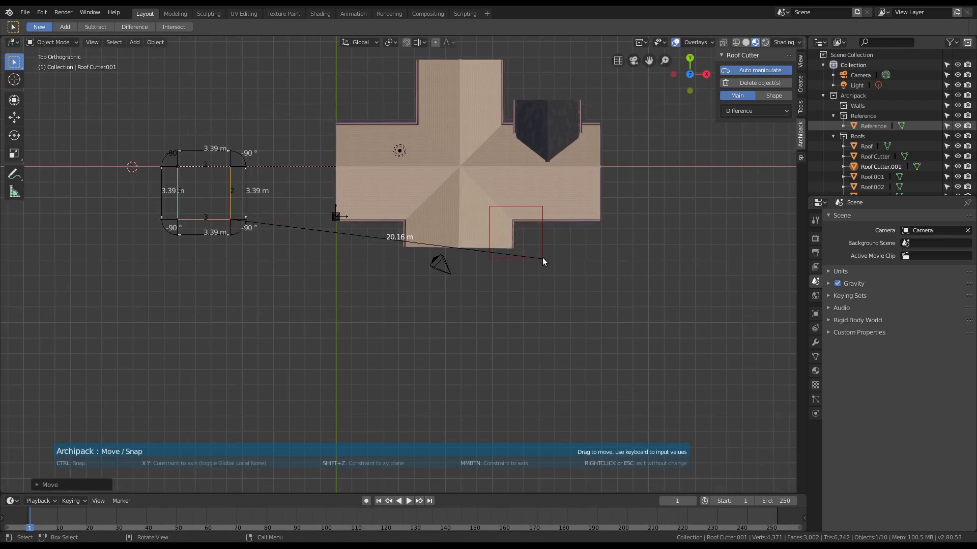
pyautogui.moveTo(620, 319); pyautogui.dragTo(570, 233, button='middle')
pyautogui.scroll(8, 570, 231)
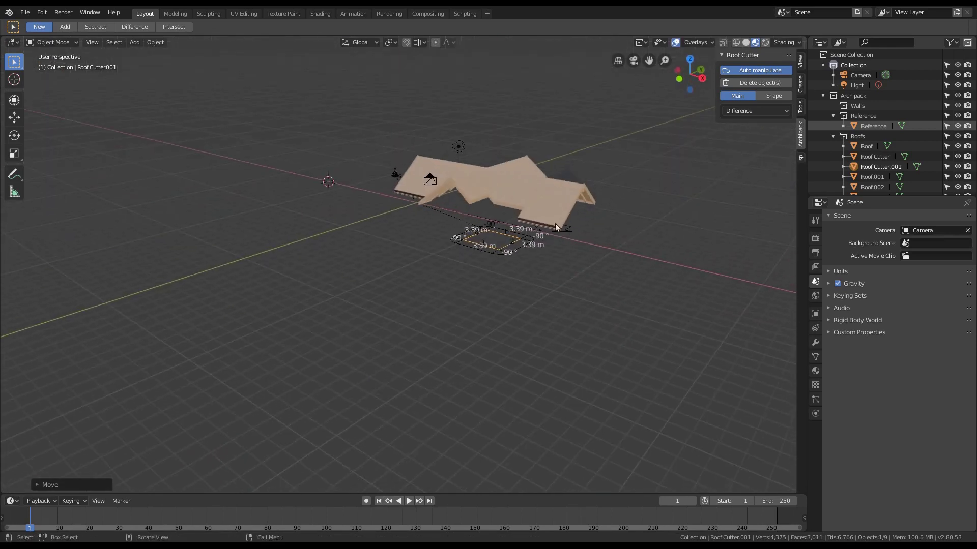
# - Change the cutter's Seg 4 and Seg 1 types from Side to Bottom to notch the wing
pyautogui.moveTo(506, 249); pyautogui.dragTo(498, 218, button='middle')
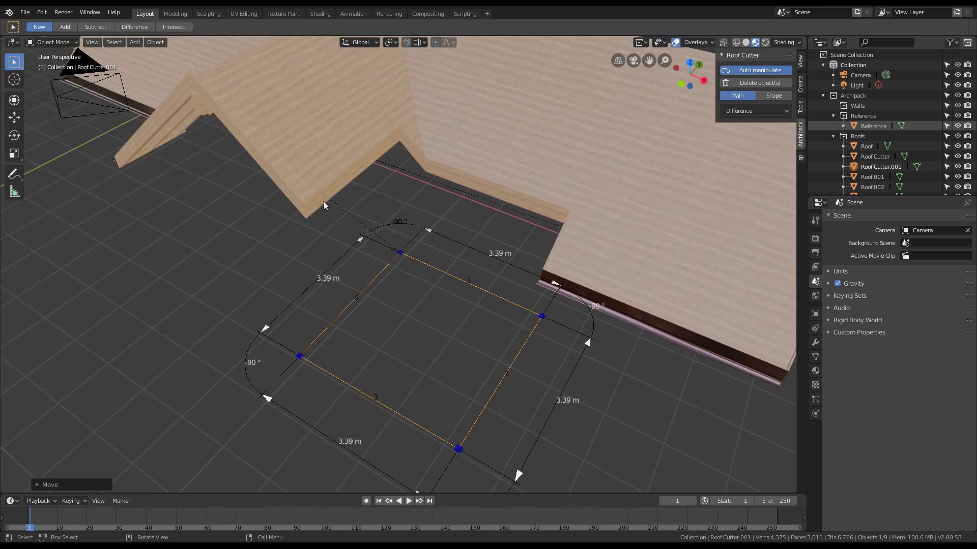
pyautogui.click(773, 96)
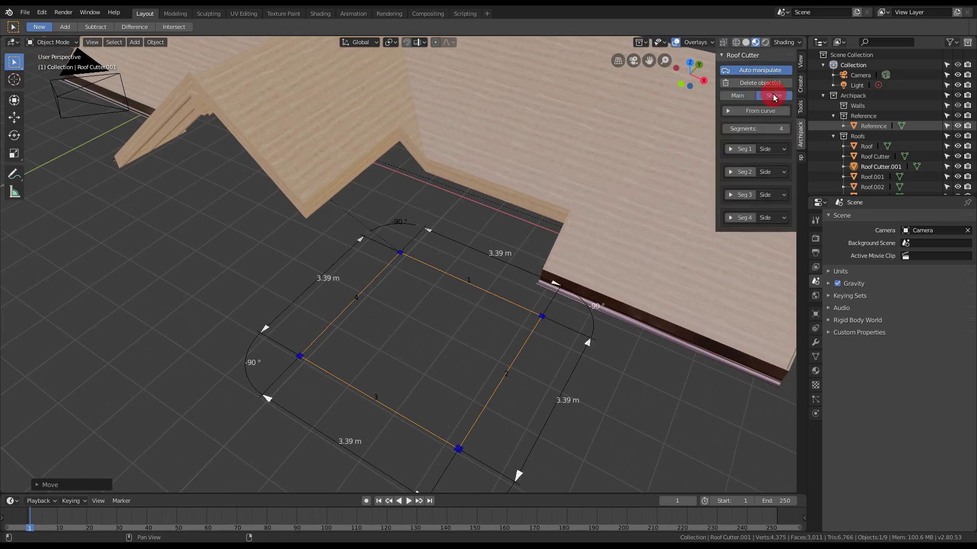
pyautogui.click(773, 218)
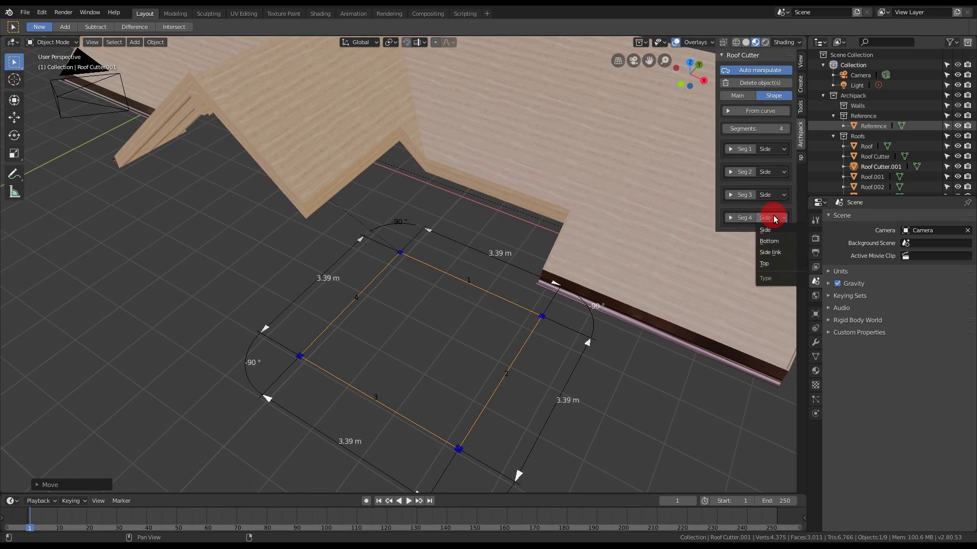
pyautogui.click(778, 242)
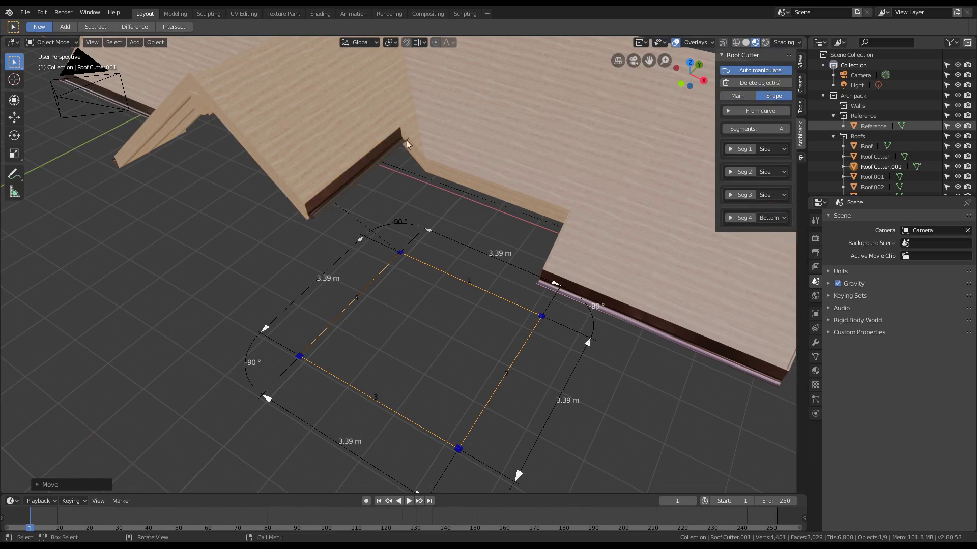
pyautogui.moveTo(344, 208)
pyautogui.mouseDown(button='middle')
pyautogui.moveTo(362, 160)
pyautogui.moveTo(364, 206)
pyautogui.moveTo(400, 207)
pyautogui.moveTo(370, 201)
pyautogui.mouseUp(button='middle')
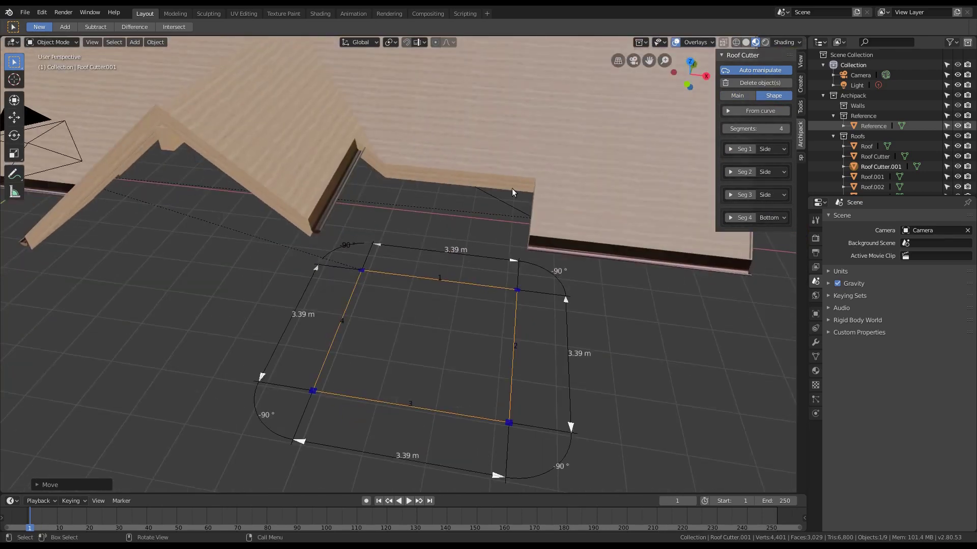
pyautogui.click(763, 149)
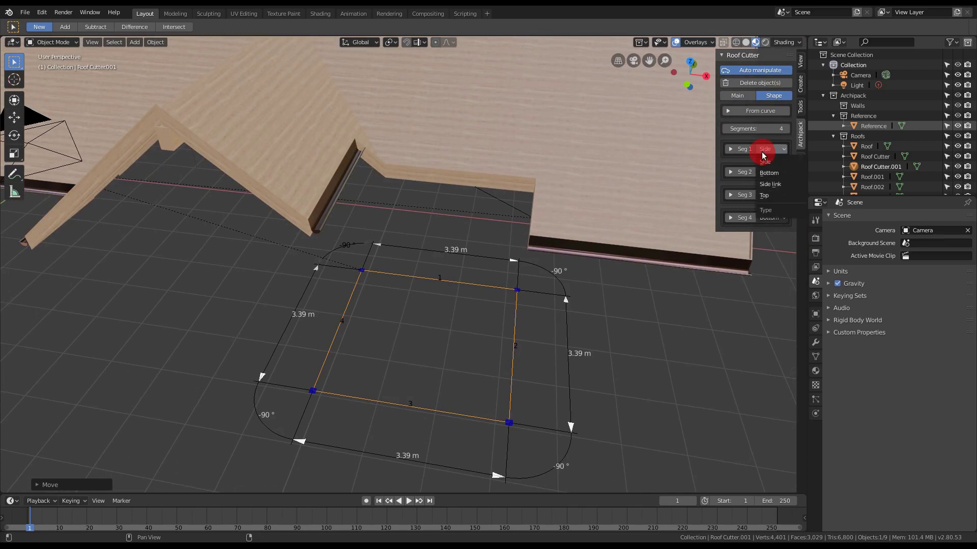
pyautogui.click(770, 173)
pyautogui.moveTo(418, 228)
pyautogui.mouseDown(button='middle')
pyautogui.moveTo(424, 255)
pyautogui.moveTo(374, 252)
pyautogui.moveTo(410, 181)
pyautogui.moveTo(484, 179)
pyautogui.moveTo(400, 191)
pyautogui.moveTo(451, 215)
pyautogui.moveTo(460, 201)
pyautogui.moveTo(400, 216)
pyautogui.moveTo(347, 172)
pyautogui.moveTo(363, 178)
pyautogui.moveTo(406, 249)
pyautogui.moveTo(392, 260)
pyautogui.moveTo(450, 231)
pyautogui.moveTo(523, 269)
pyautogui.mouseUp(button='middle')
pyautogui.scroll(-5, 391, 254)
pyautogui.scroll(6, 374, 167)
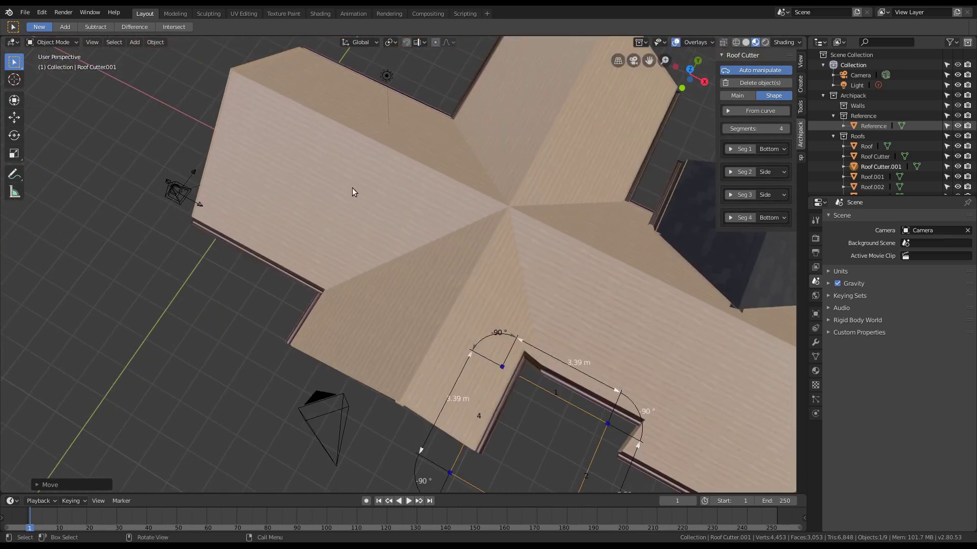
pyautogui.moveTo(222, 189); pyautogui.dragTo(345, 224, button='middle')
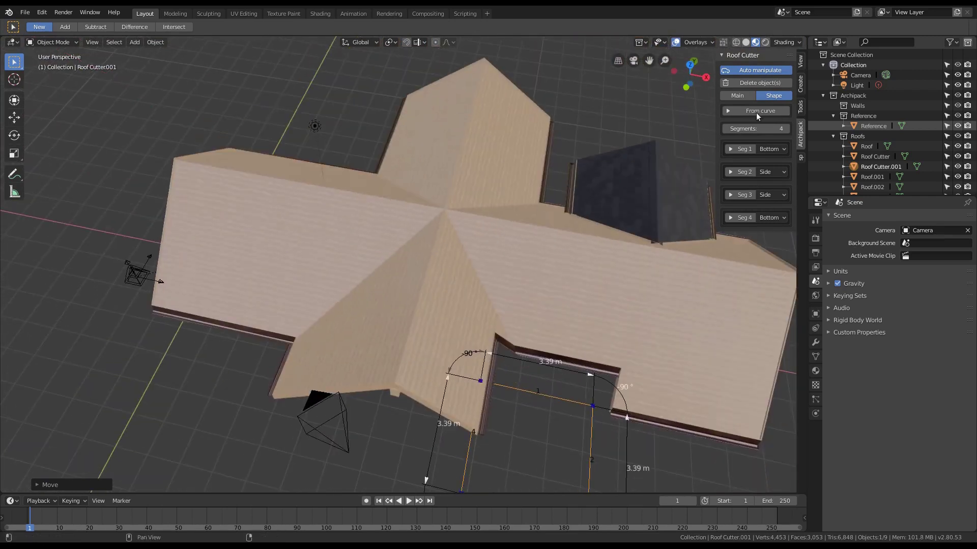
# - Add another Roof Cutter to the cross-shaped roof through its parameters
pyautogui.click(407, 243)
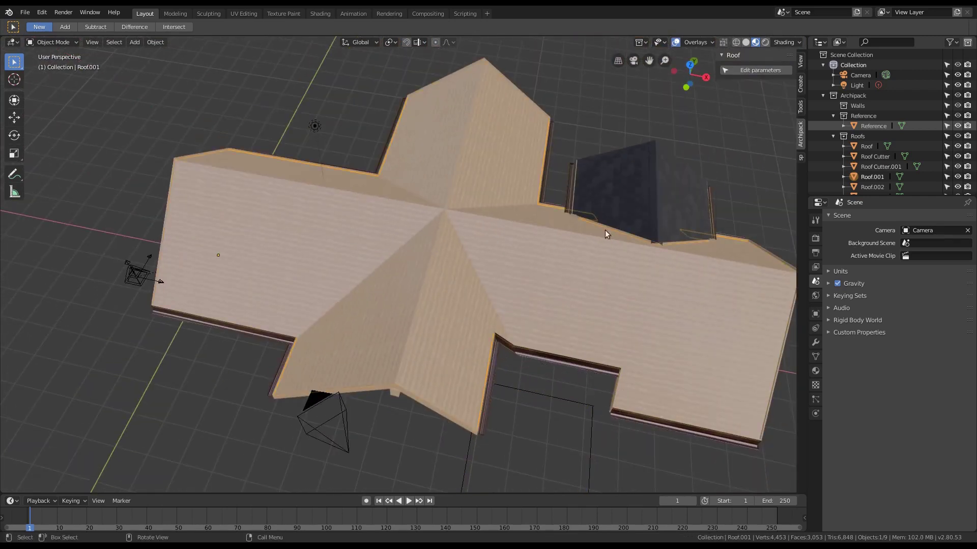
pyautogui.click(431, 245)
pyautogui.click(746, 71)
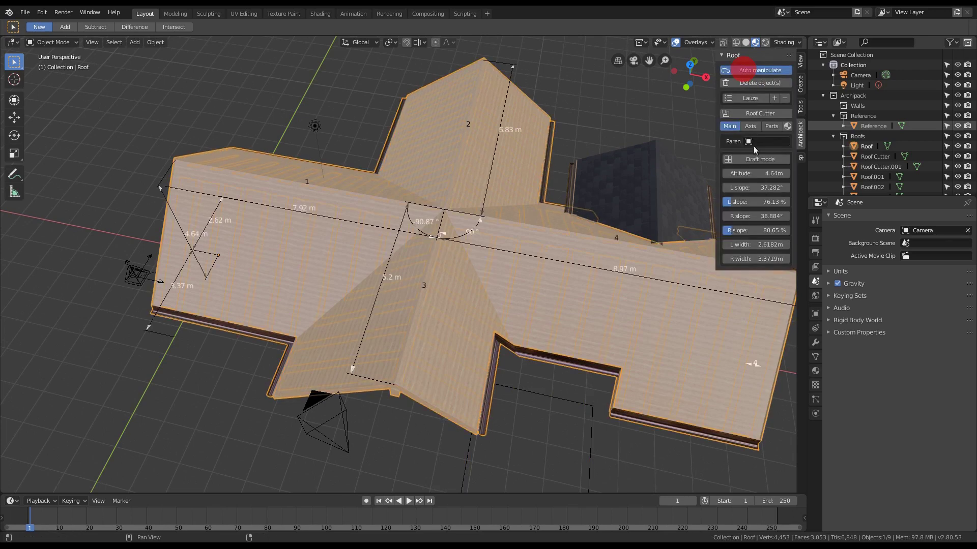
pyautogui.click(752, 112)
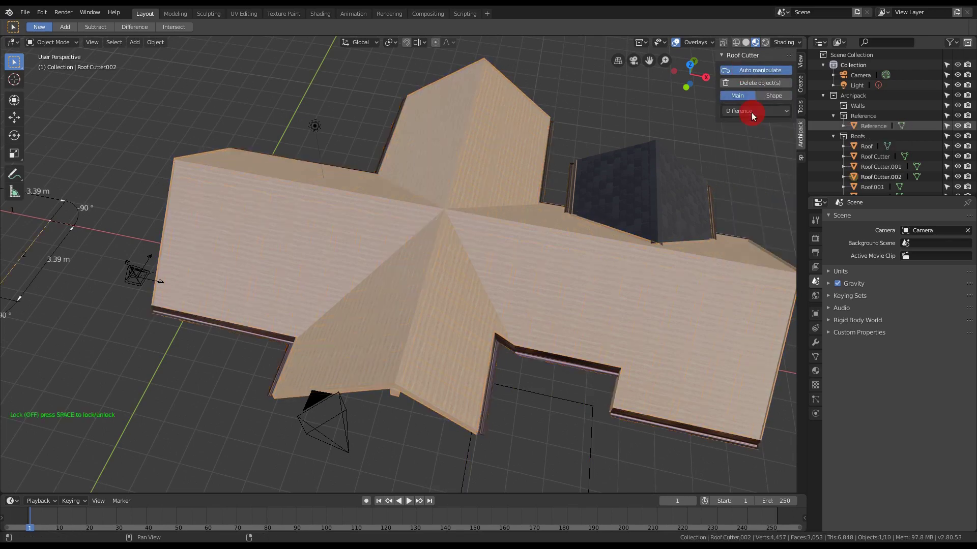
pyautogui.scroll(-3, 447, 300)
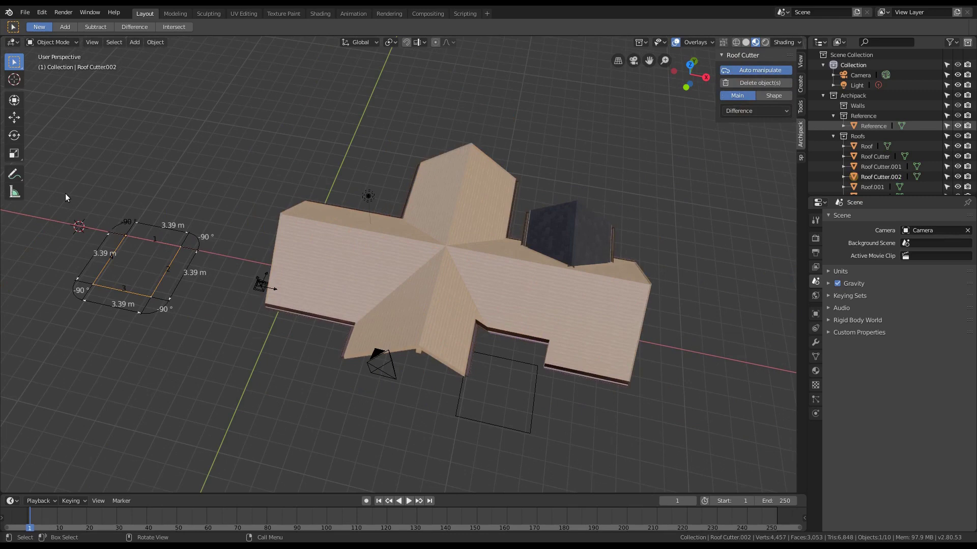
# - Move the new roof cutter onto the roof's left wing
pyautogui.moveTo(151, 297); pyautogui.dragTo(337, 306)
pyautogui.moveTo(436, 252); pyautogui.dragTo(351, 256, button='middle')
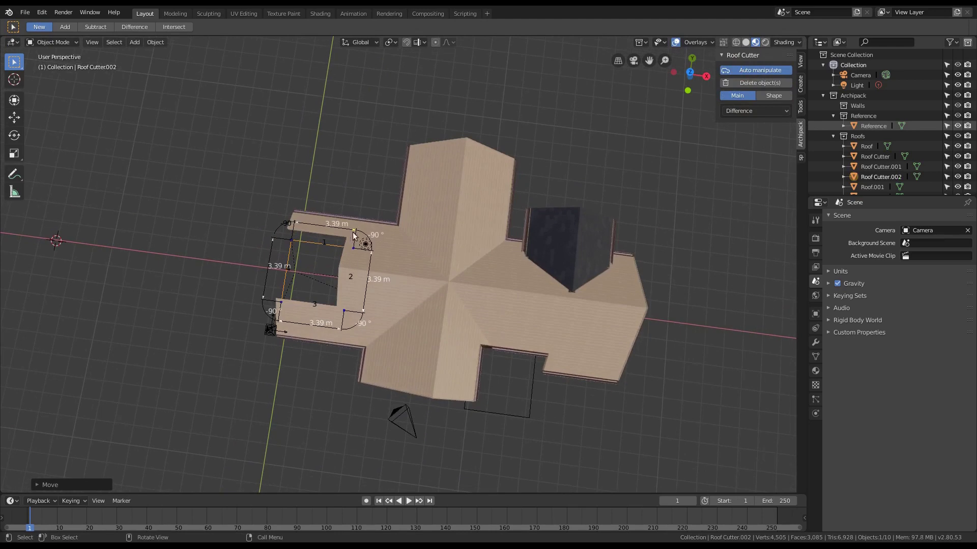
pyautogui.moveTo(354, 250); pyautogui.dragTo(362, 300)
pyautogui.moveTo(414, 333); pyautogui.dragTo(488, 264, button='middle')
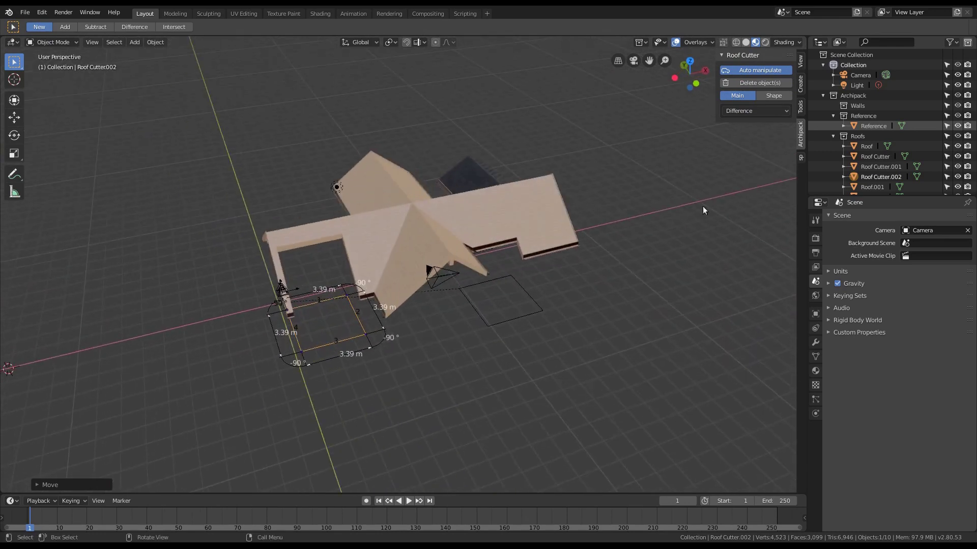
# - Switch the cutter's operation to Intersection and inspect the remaining roof piece
pyautogui.click(758, 111)
pyautogui.click(751, 135)
pyautogui.moveTo(313, 275); pyautogui.dragTo(358, 267, button='middle')
pyautogui.scroll(3, 294, 267)
pyautogui.moveTo(294, 266); pyautogui.dragTo(313, 387, button='middle')
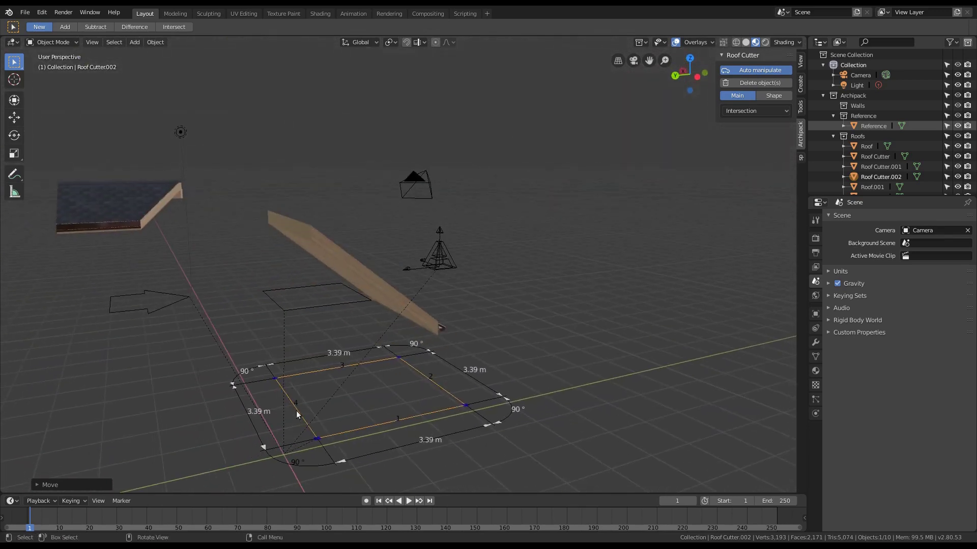
# - Change Roof Cutter.002's Seg 4 type from Top to Side link in the Shape settings
pyautogui.click(770, 95)
pyautogui.click(778, 218)
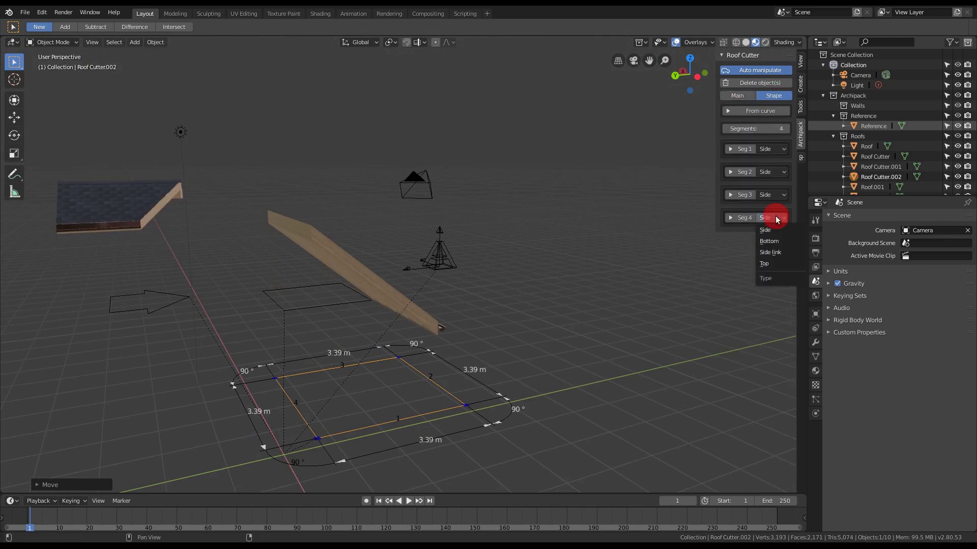
pyautogui.click(765, 263)
pyautogui.moveTo(492, 279); pyautogui.dragTo(420, 305, button='middle')
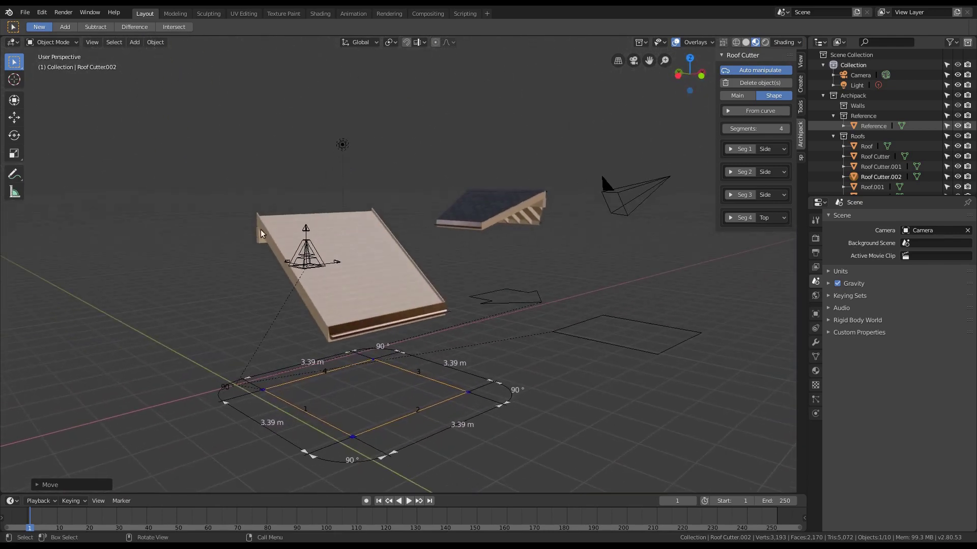
pyautogui.click(772, 217)
pyautogui.click(776, 218)
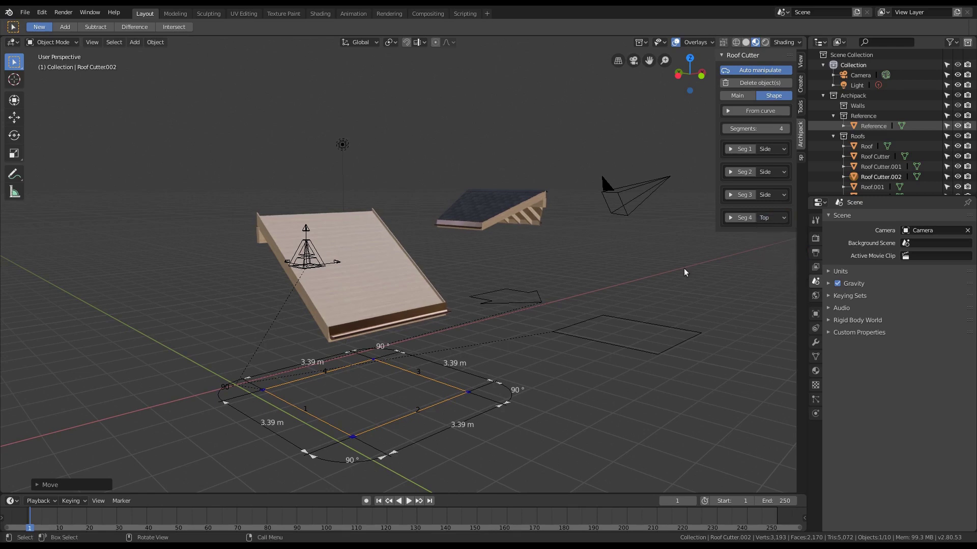
pyautogui.click(772, 218)
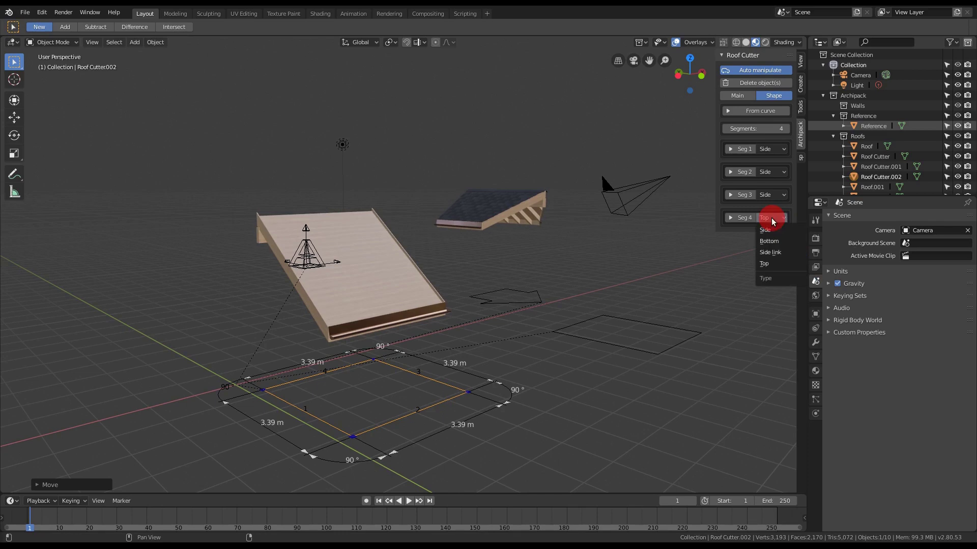
pyautogui.click(771, 252)
pyautogui.moveTo(460, 275); pyautogui.dragTo(491, 324, button='middle')
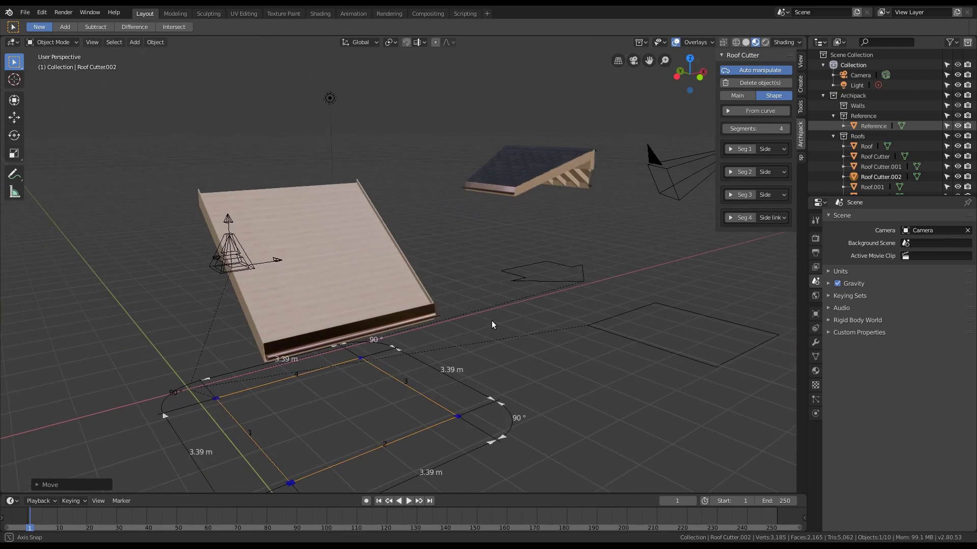
pyautogui.scroll(-4, 447, 384)
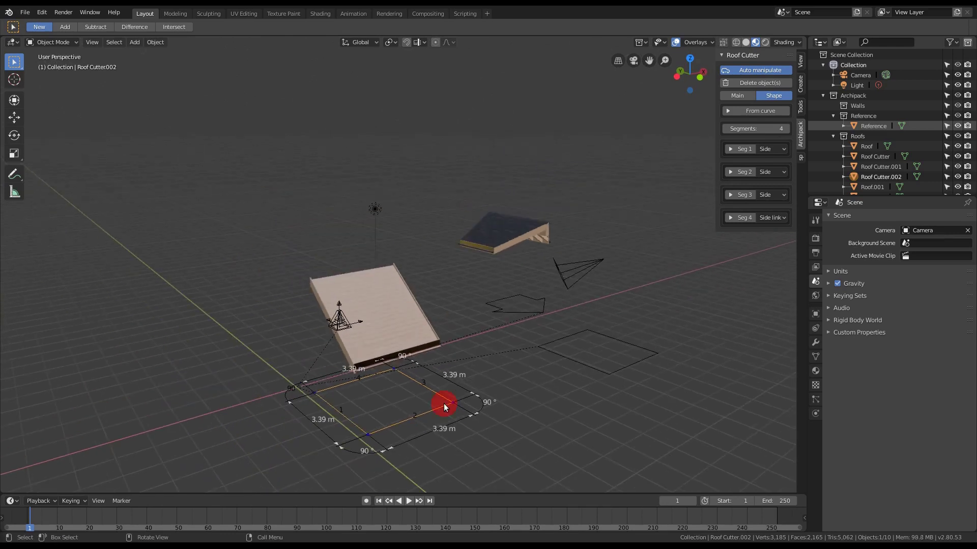
# - Delete Roof Cutter.002 and reopen the cross roof's parameters
pyautogui.press('x')
pyautogui.click(444, 403)
pyautogui.click(413, 322)
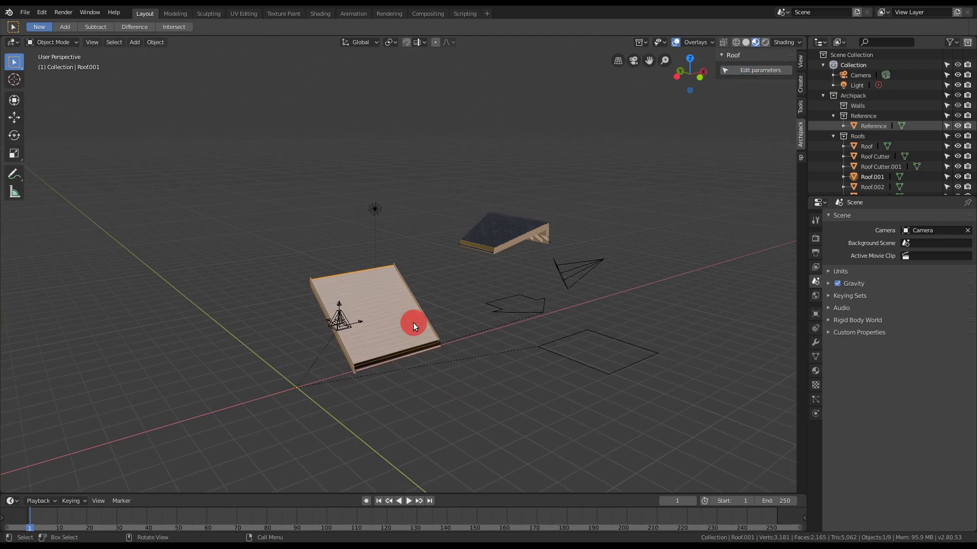
pyautogui.click(755, 71)
pyautogui.click(746, 159)
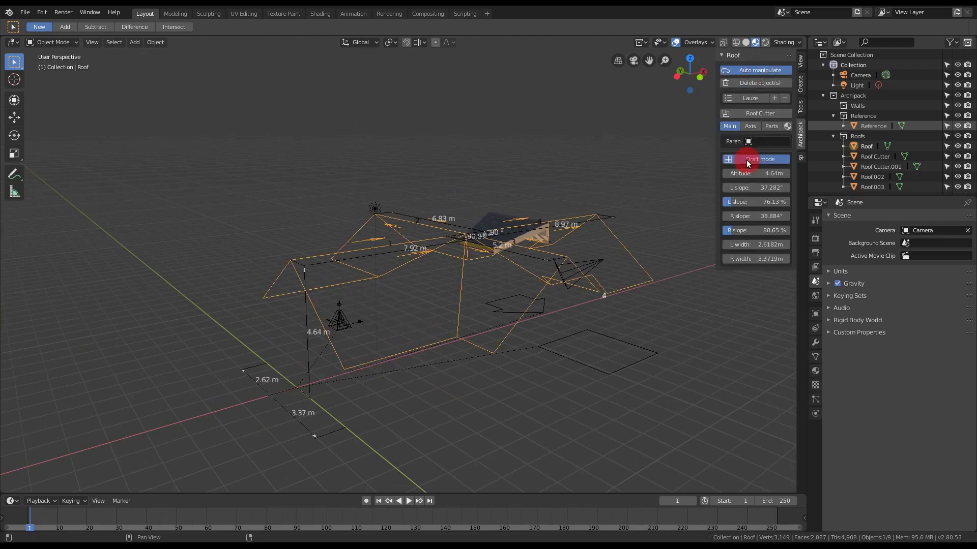
pyautogui.click(747, 159)
# - Enable Covering and Hip in the roof's Parts settings
pyautogui.click(568, 241)
pyautogui.moveTo(568, 241); pyautogui.dragTo(434, 276, button='middle')
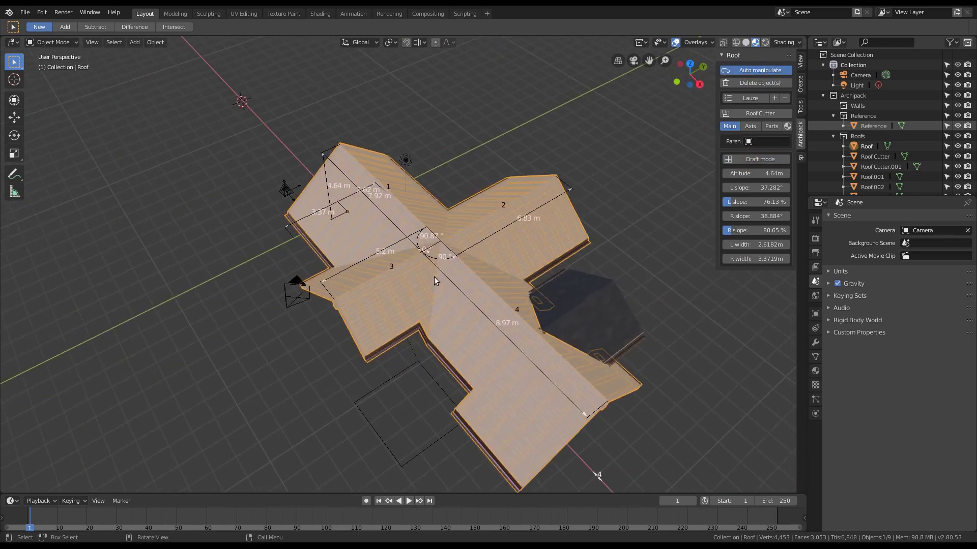
pyautogui.scroll(-2, 434, 277)
pyautogui.scroll(3, 425, 286)
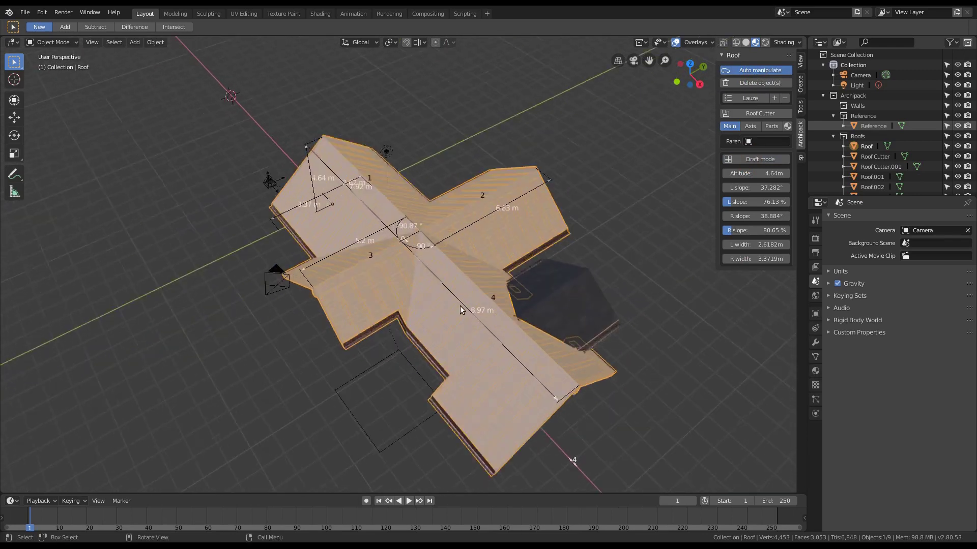
pyautogui.click(773, 127)
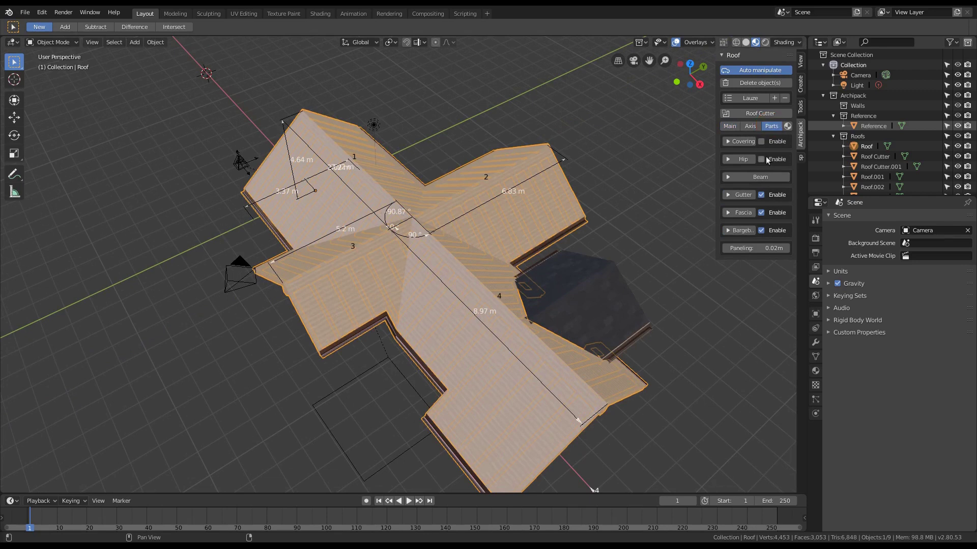
pyautogui.click(761, 141)
pyautogui.click(762, 159)
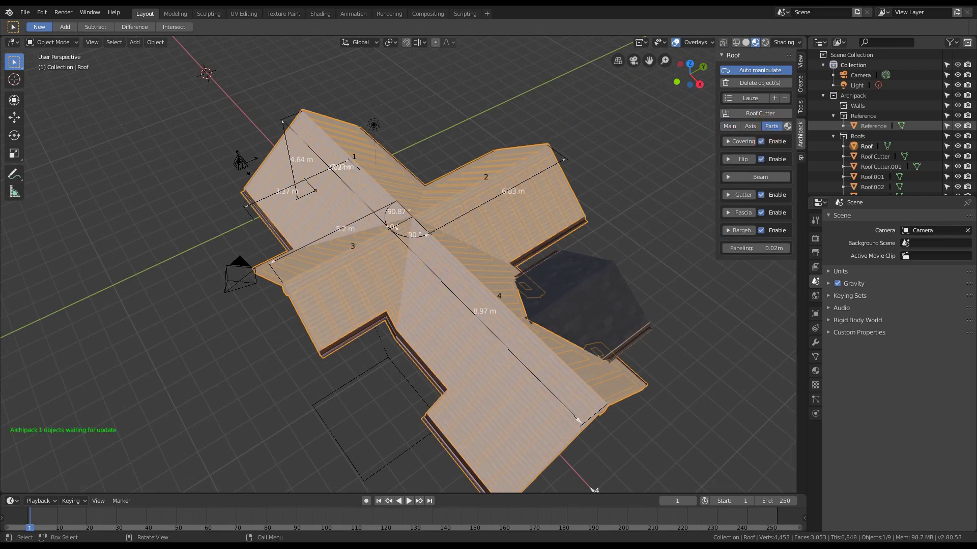
# - Orbit and zoom to inspect the rafters underneath and the dark covering with hips
pyautogui.moveTo(267, 334); pyautogui.dragTo(307, 242, button='middle')
pyautogui.scroll(10, 357, 127)
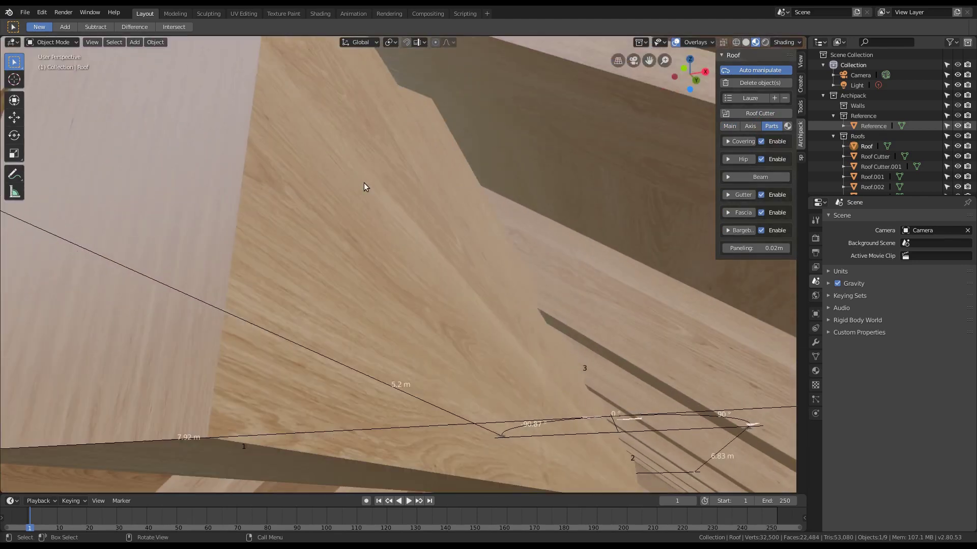
pyautogui.moveTo(364, 185); pyautogui.dragTo(379, 227, button='middle')
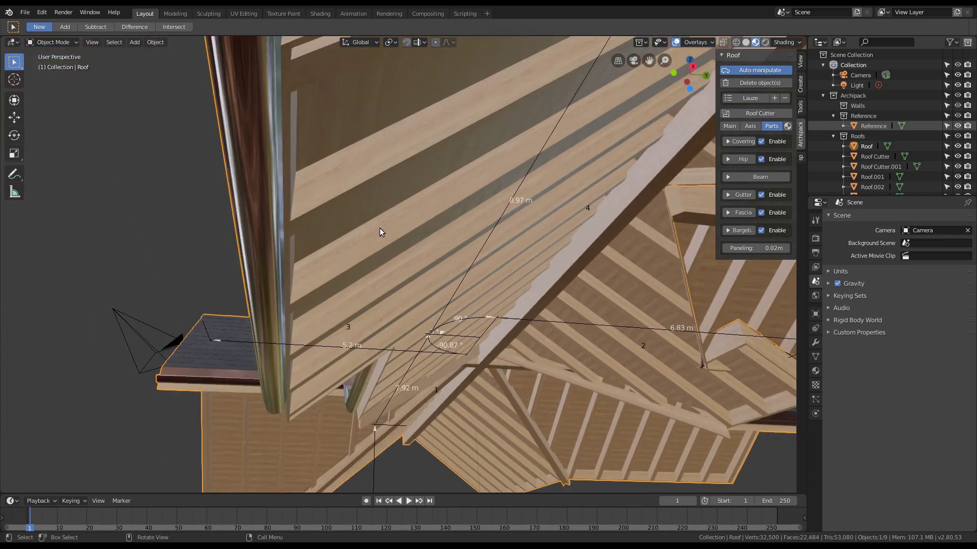
pyautogui.moveTo(438, 221); pyautogui.dragTo(515, 215, button='middle')
pyautogui.scroll(3, 416, 334)
pyautogui.moveTo(416, 334); pyautogui.dragTo(211, 353, button='middle')
pyautogui.scroll(2, 376, 336)
pyautogui.scroll(-4, 248, 275)
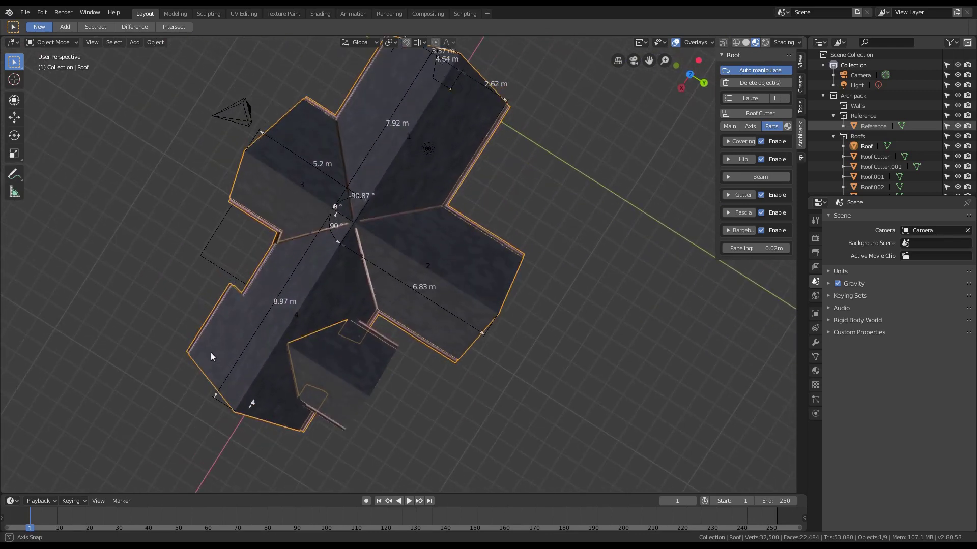
# - Add a new roof cutter and narrow it to 1.1 m by moving two corners along Y
pyautogui.click(749, 112)
pyautogui.scroll(-4, 355, 252)
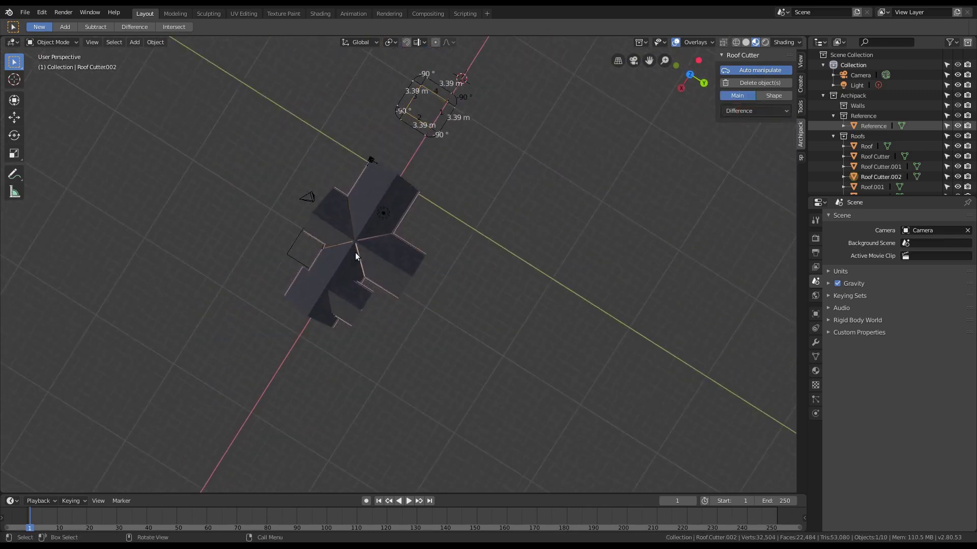
pyautogui.press('KP_Decimal')
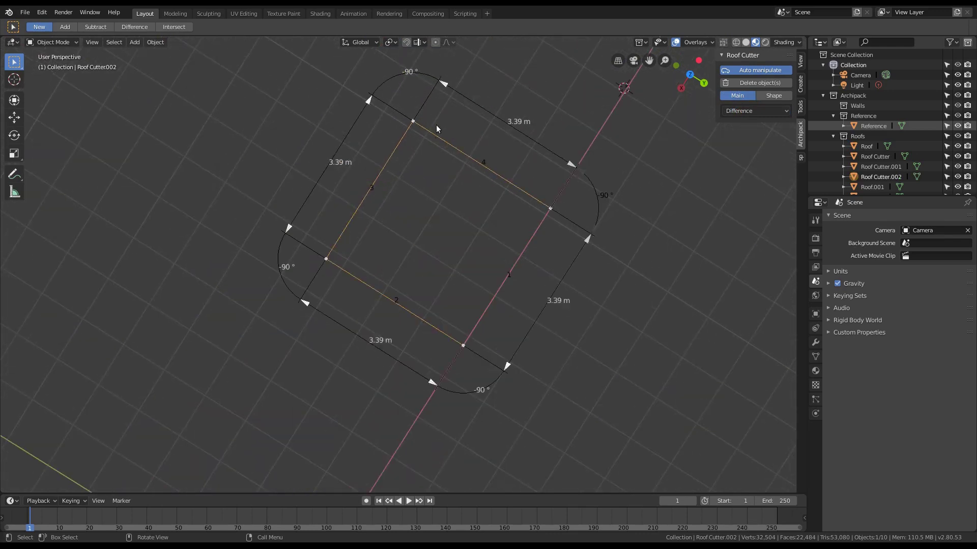
pyautogui.moveTo(411, 160); pyautogui.dragTo(418, 317)
pyautogui.press('x')
pyautogui.press('y')
pyautogui.moveTo(497, 167); pyautogui.dragTo(573, 224)
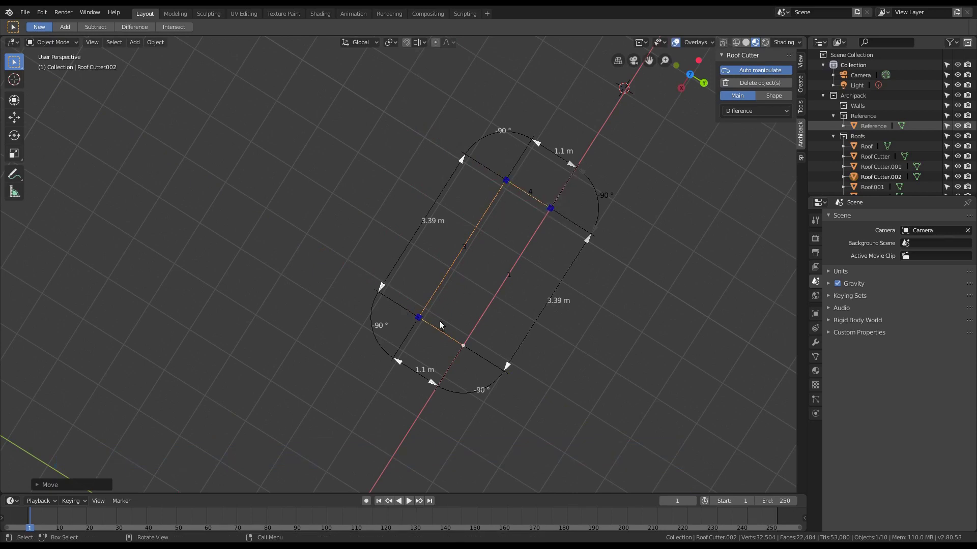
# - Stretch the cutter's other side to 1.61 m and move it onto a roof wing
pyautogui.moveTo(441, 318); pyautogui.dragTo(399, 328)
pyautogui.moveTo(551, 210); pyautogui.dragTo(530, 240)
pyautogui.scroll(-6, 529, 240)
pyautogui.moveTo(444, 196); pyautogui.dragTo(544, 270)
pyautogui.moveTo(493, 243)
pyautogui.mouseDown()
pyautogui.moveTo(447, 355)
pyautogui.moveTo(454, 345)
pyautogui.mouseUp()
pyautogui.moveTo(453, 345); pyautogui.dragTo(346, 260, button='middle')
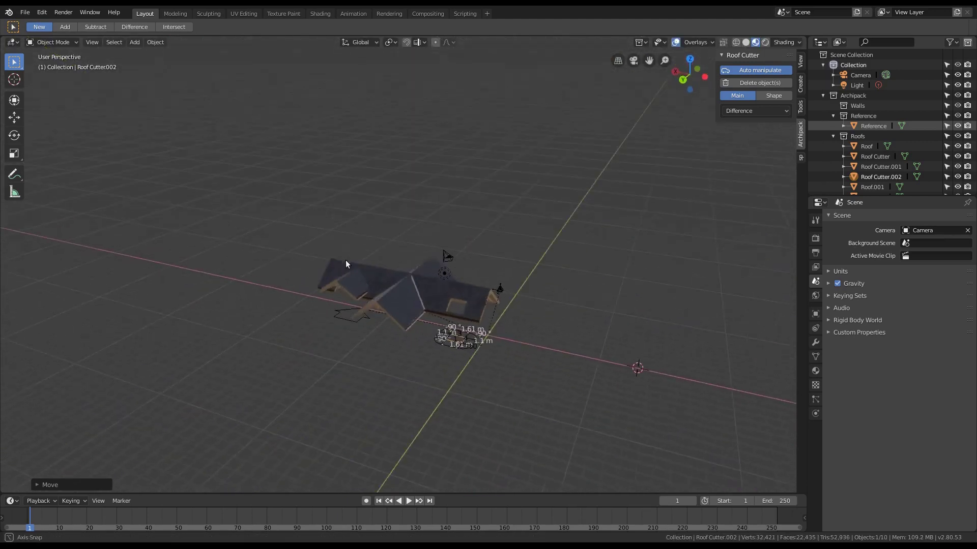
# - Orbit around the roof to inspect the rectangular hole from above and the side
pyautogui.scroll(5, 467, 312)
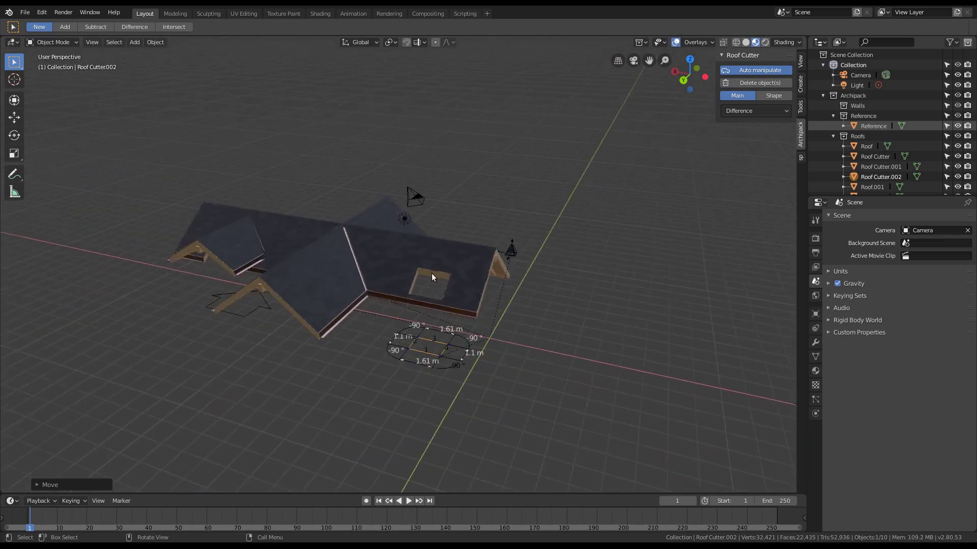
pyautogui.scroll(4, 432, 273)
pyautogui.moveTo(468, 267)
pyautogui.mouseDown(button='middle')
pyautogui.moveTo(419, 301)
pyautogui.moveTo(436, 274)
pyautogui.moveTo(456, 282)
pyautogui.mouseUp(button='middle')
pyautogui.scroll(-4, 457, 282)
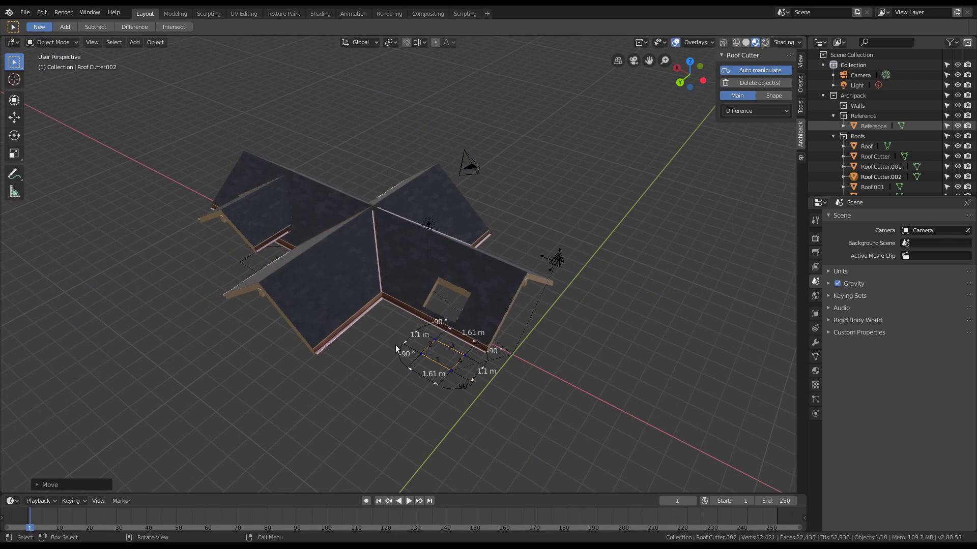
pyautogui.moveTo(453, 304); pyautogui.dragTo(486, 288, button='middle')
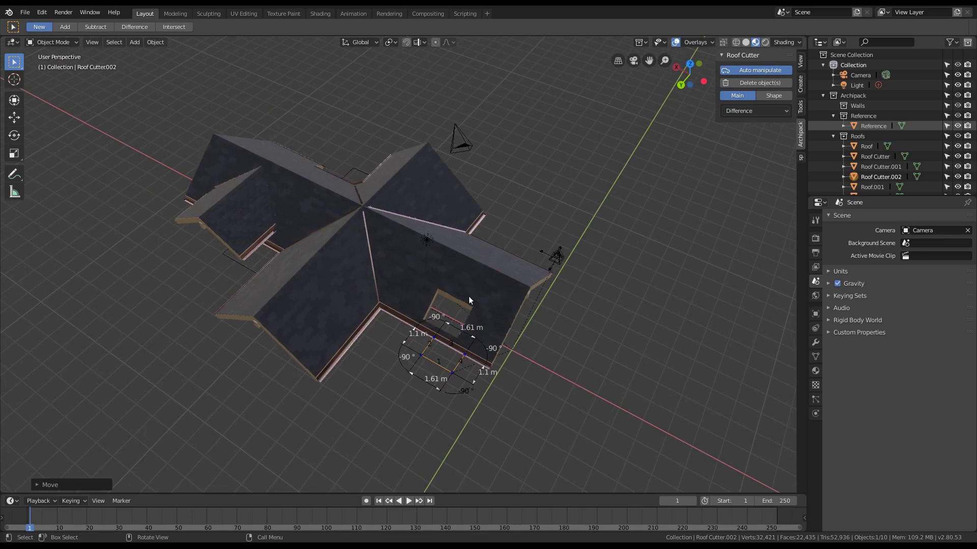
pyautogui.moveTo(474, 302); pyautogui.dragTo(491, 279, button='middle')
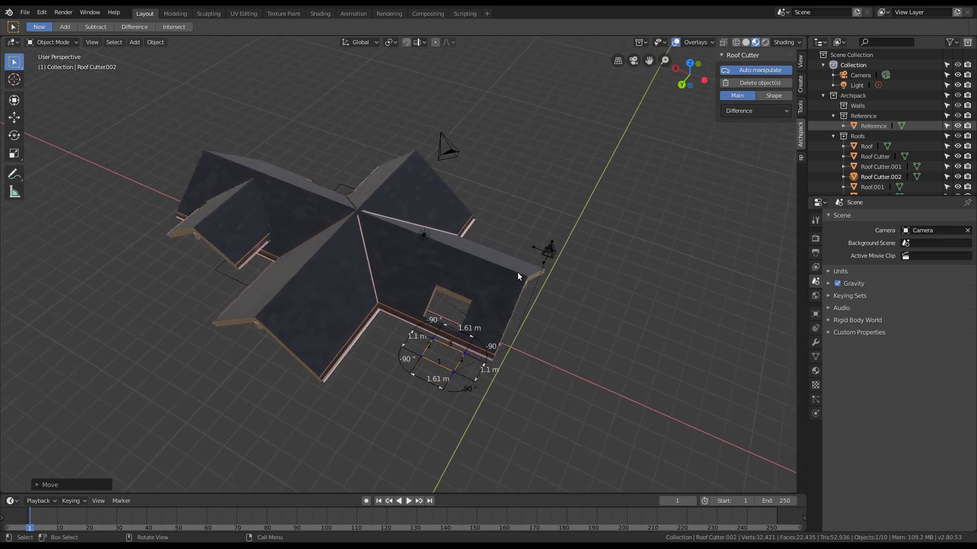
pyautogui.moveTo(517, 272); pyautogui.dragTo(508, 287, button='middle')
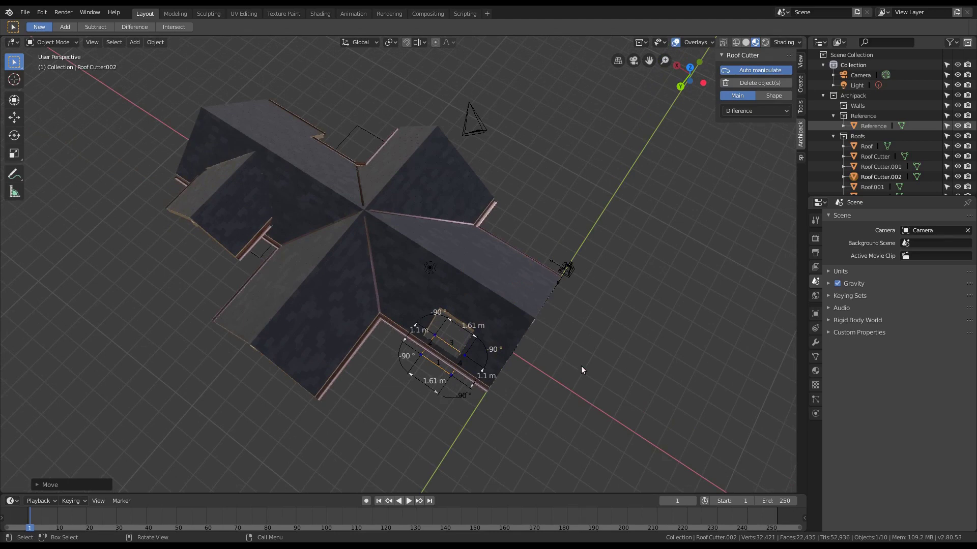
pyautogui.moveTo(533, 310); pyautogui.dragTo(573, 237, button='middle')
# - Deselect the cutter and look over the rafters underneath and the finished roof
pyautogui.click(574, 236)
pyautogui.moveTo(460, 288); pyautogui.dragTo(502, 188, button='middle')
pyautogui.moveTo(451, 181); pyautogui.dragTo(456, 314, button='middle')
pyautogui.scroll(-2, 381, 270)
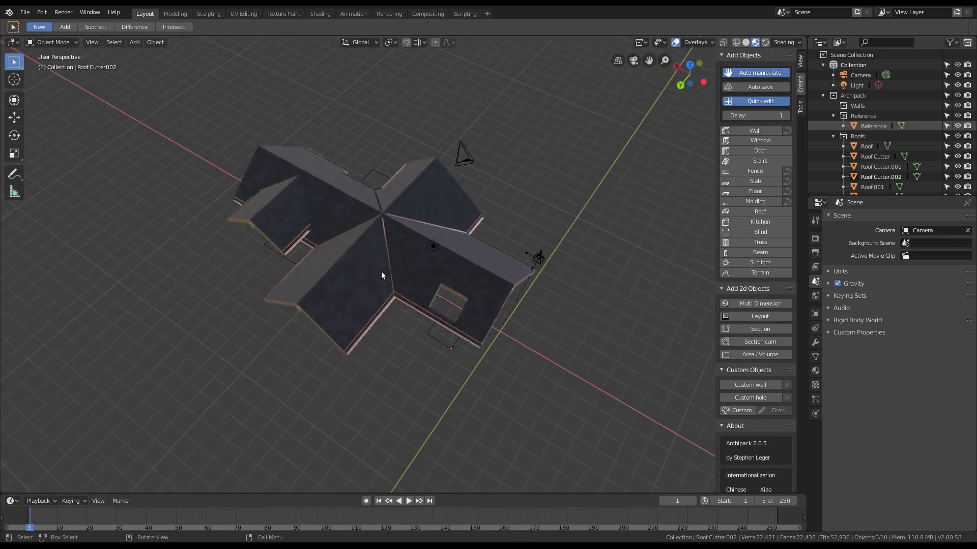
pyautogui.scroll(5, 382, 270)
pyautogui.moveTo(412, 290); pyautogui.dragTo(406, 264, button='middle')
pyautogui.moveTo(405, 260); pyautogui.dragTo(409, 261, button='middle')
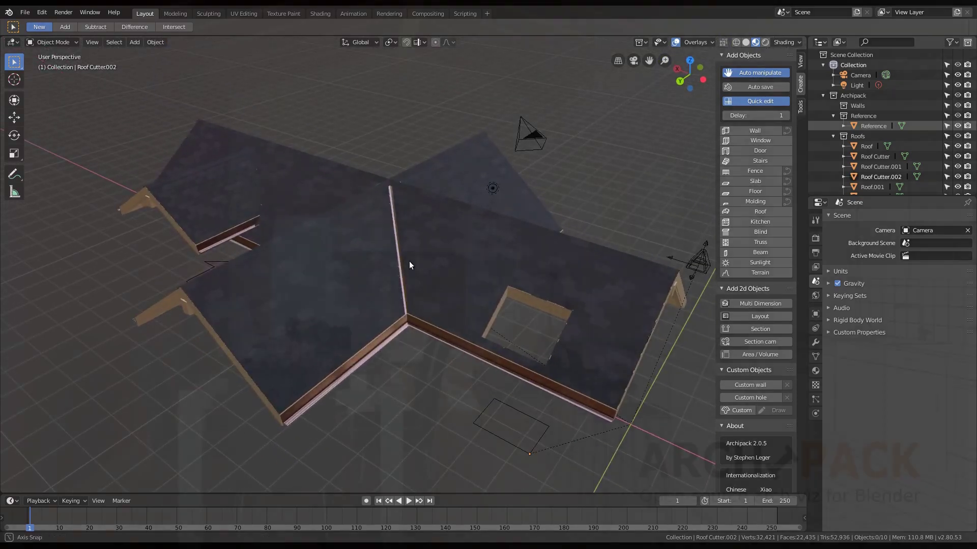